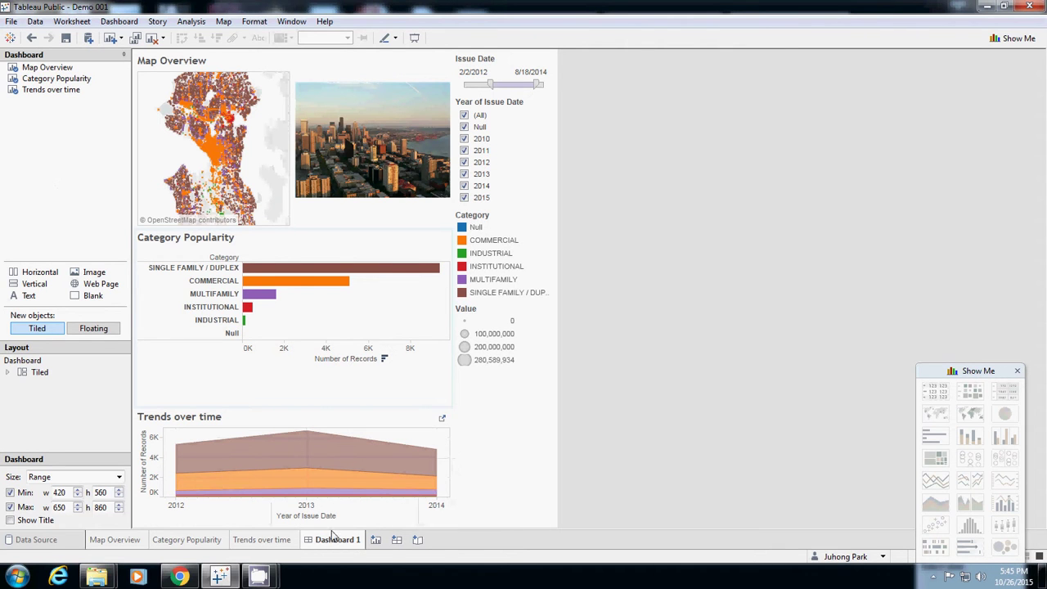
Step: Create a new empty story named Story 1
{"action": "left_click", "coordinate": [419, 542]}
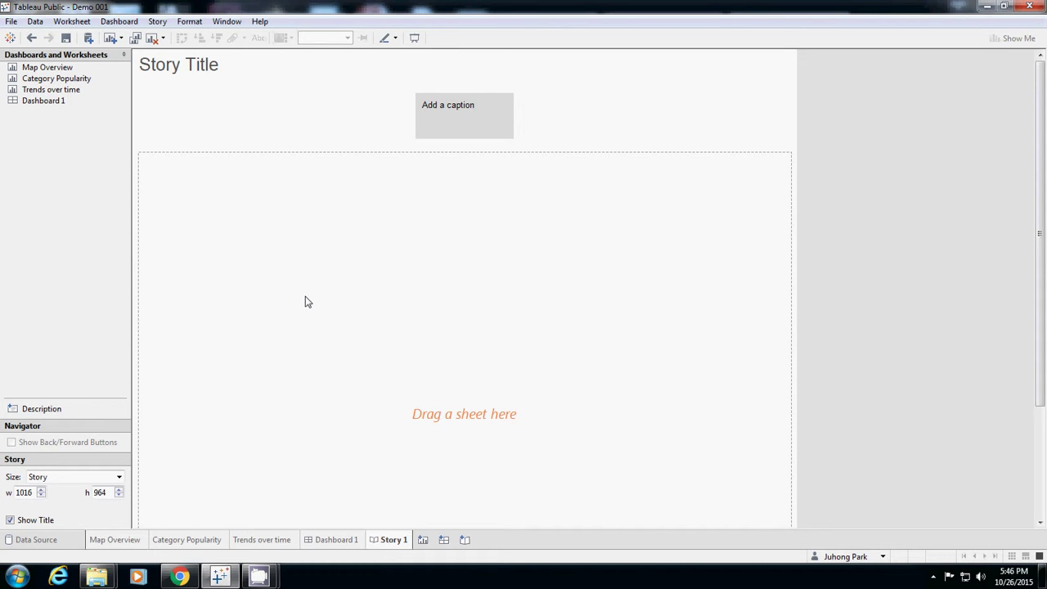
Step: Place Dashboard 1 on the Story 1 canvas as its first story point
{"action": "left_click_drag", "start_coordinate": [42, 100], "coordinate": [256, 233]}
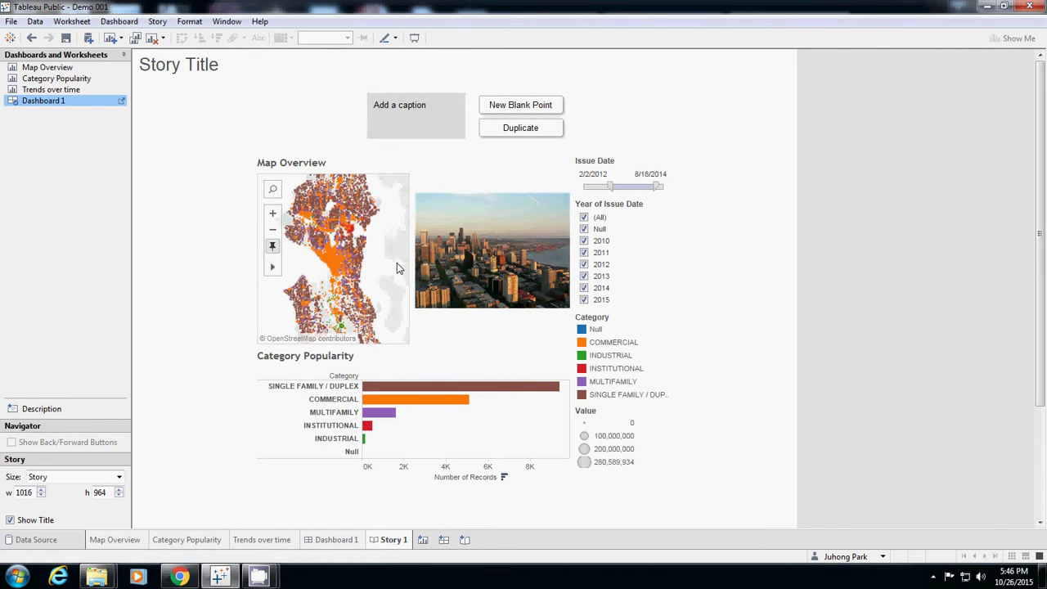
{"action": "mouse_move", "coordinate": [49, 73]}
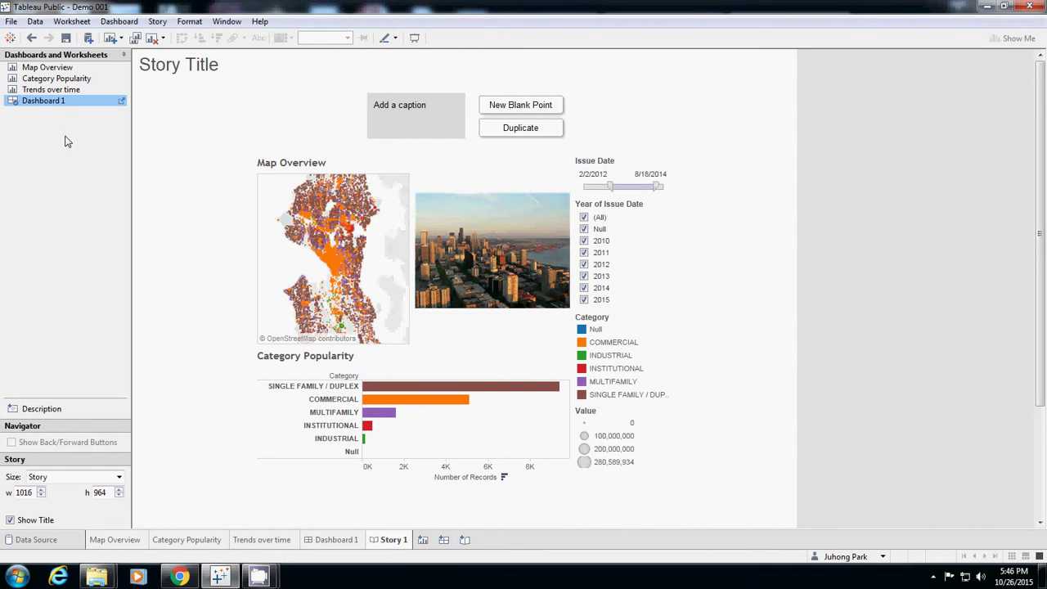
{"action": "left_click_drag", "start_coordinate": [41, 105], "coordinate": [292, 131]}
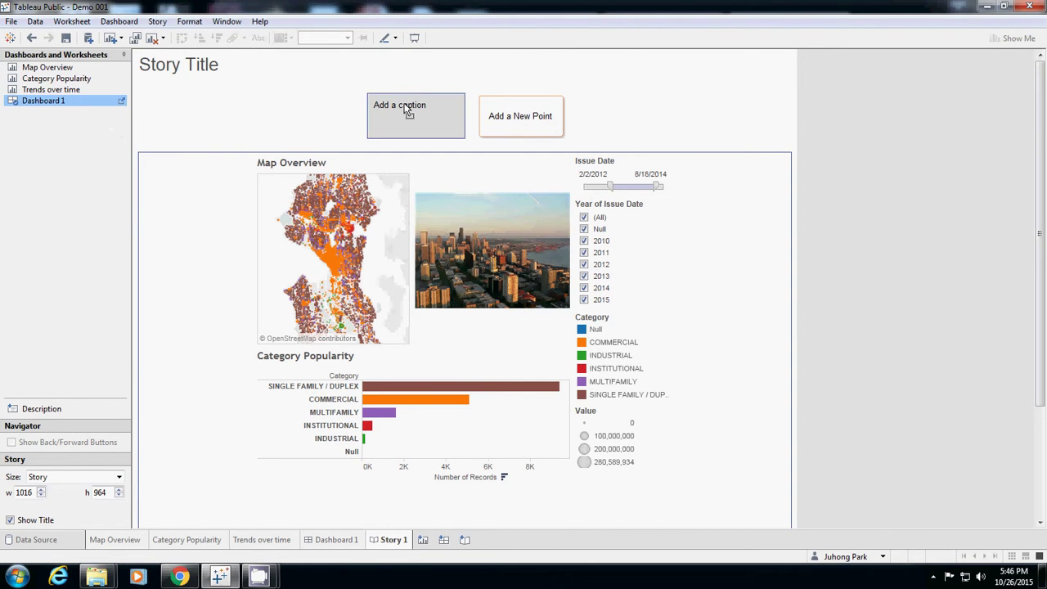
Step: Add a second Dashboard 1 point and caption the first point 'overview in 2010'
{"action": "left_click", "coordinate": [506, 120]}
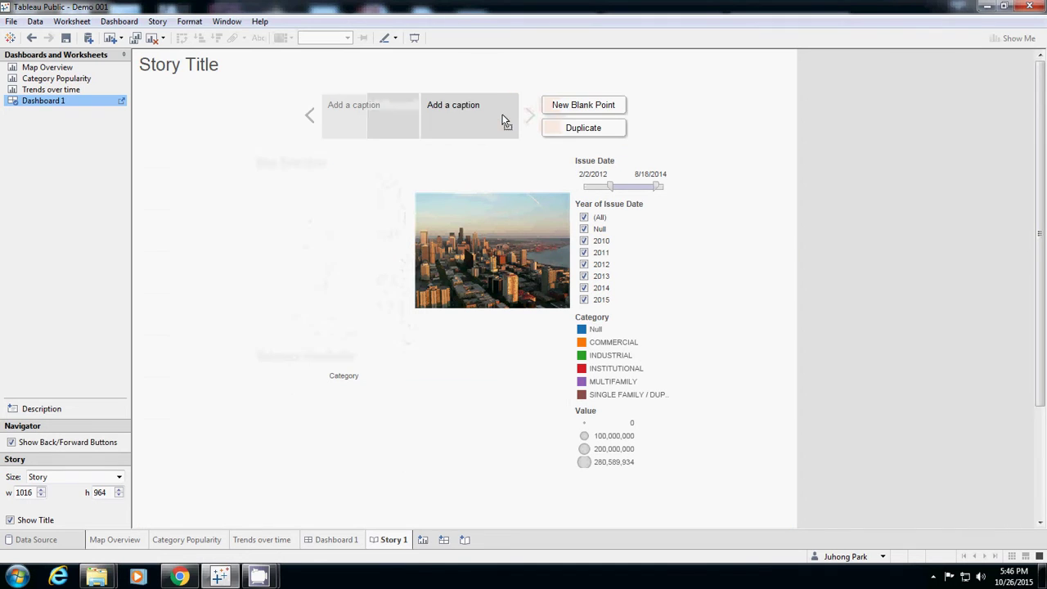
{"action": "left_click", "coordinate": [371, 116]}
{"action": "left_click", "coordinate": [371, 116]}
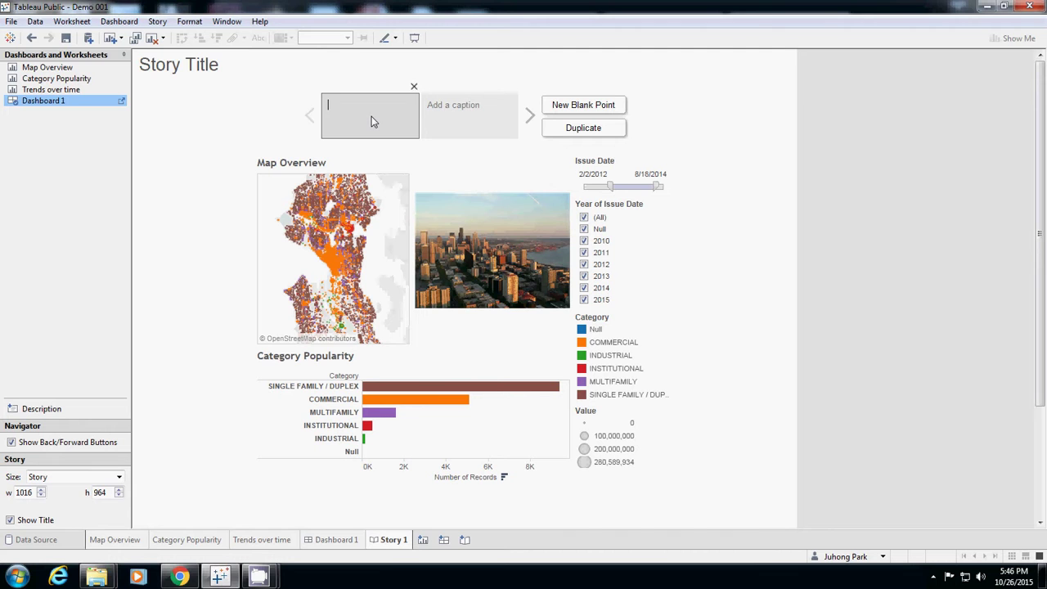
{"action": "type", "text": "overview in 2010"}
Step: Caption the second story point 'overview 2011'
{"action": "left_click", "coordinate": [448, 118]}
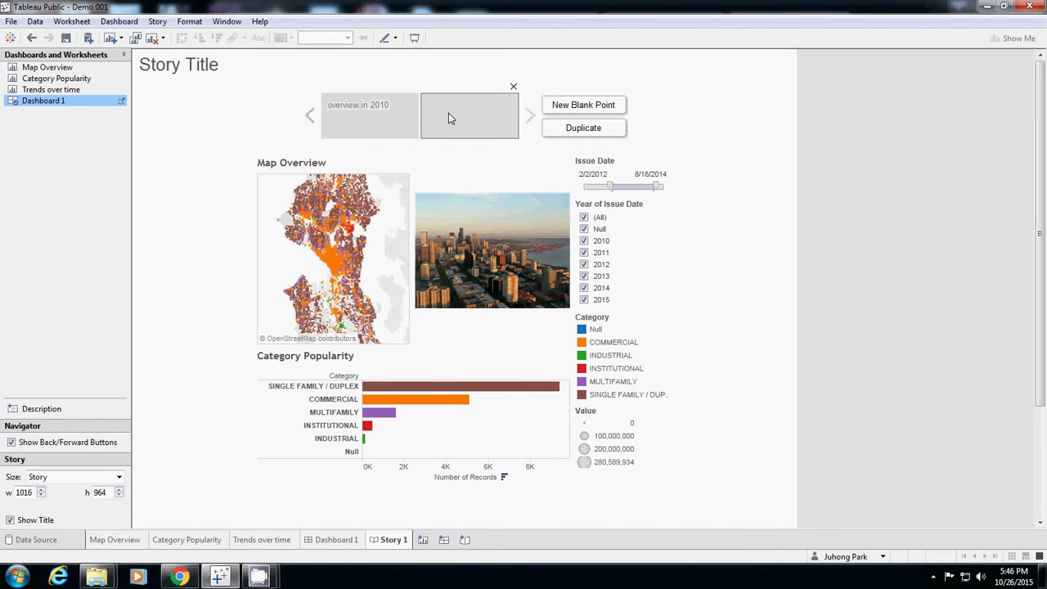
{"action": "type", "text": "overview 2011"}
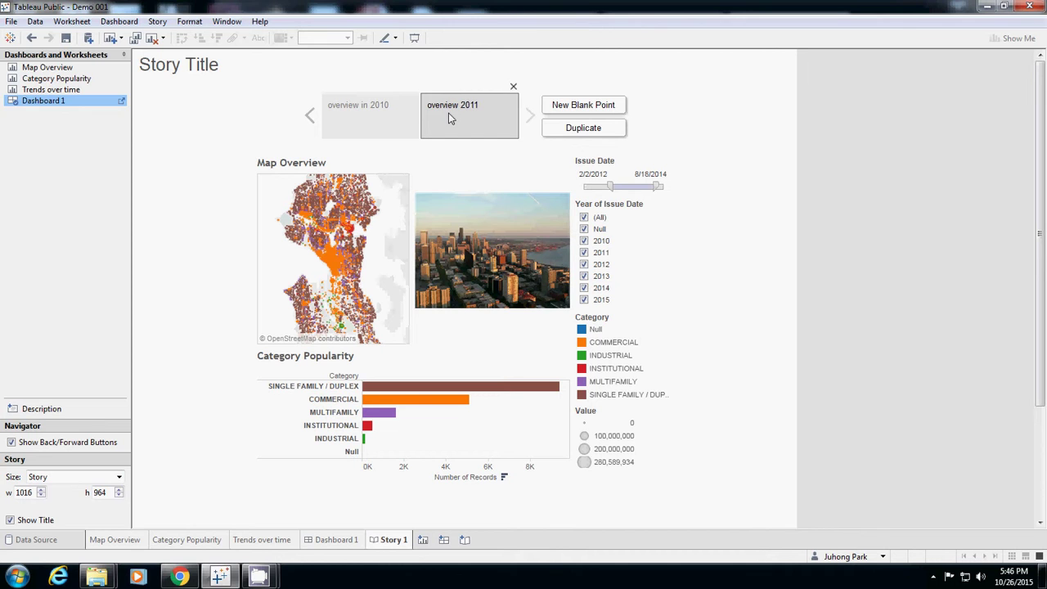
{"action": "left_click", "coordinate": [337, 123]}
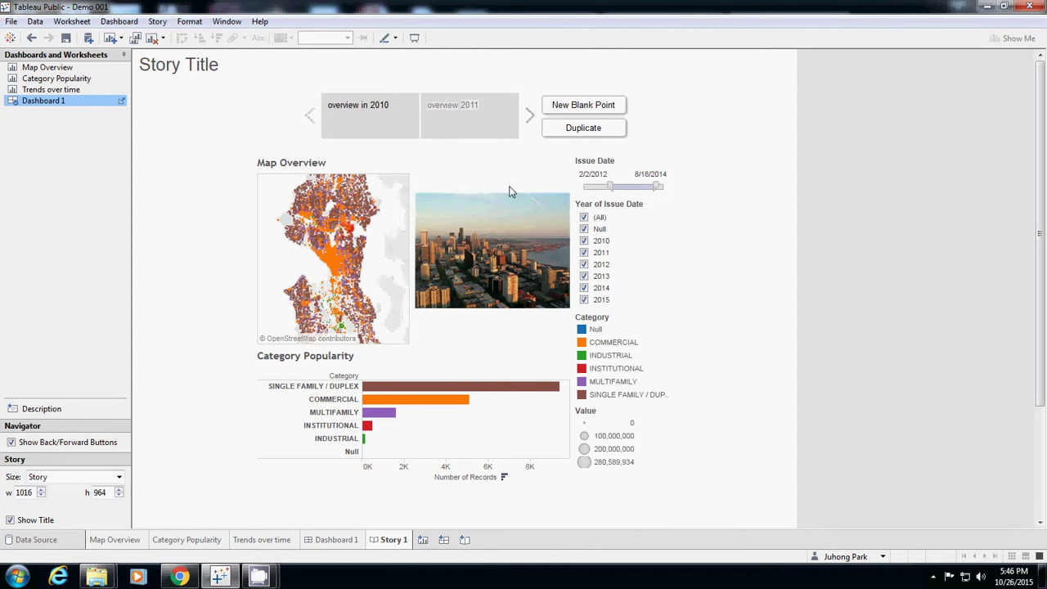
Step: On 'overview in 2010', keep only Null and 2010 in the Year of Issue Date filter
{"action": "left_click", "coordinate": [398, 125]}
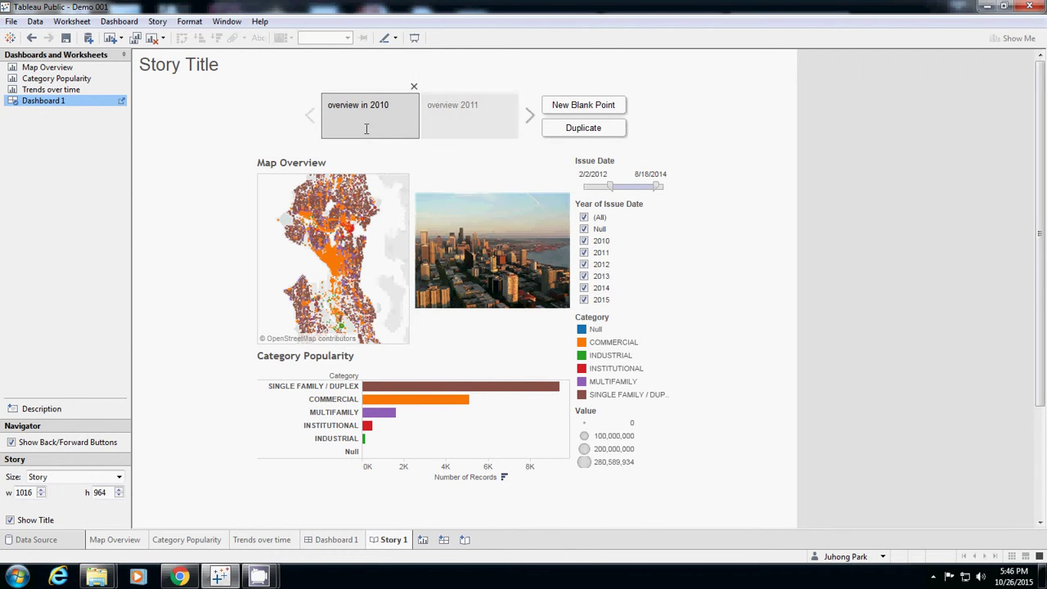
{"action": "left_click", "coordinate": [584, 252]}
{"action": "left_click", "coordinate": [584, 264]}
{"action": "left_click", "coordinate": [584, 276]}
{"action": "left_click", "coordinate": [585, 288]}
{"action": "left_click", "coordinate": [584, 299]}
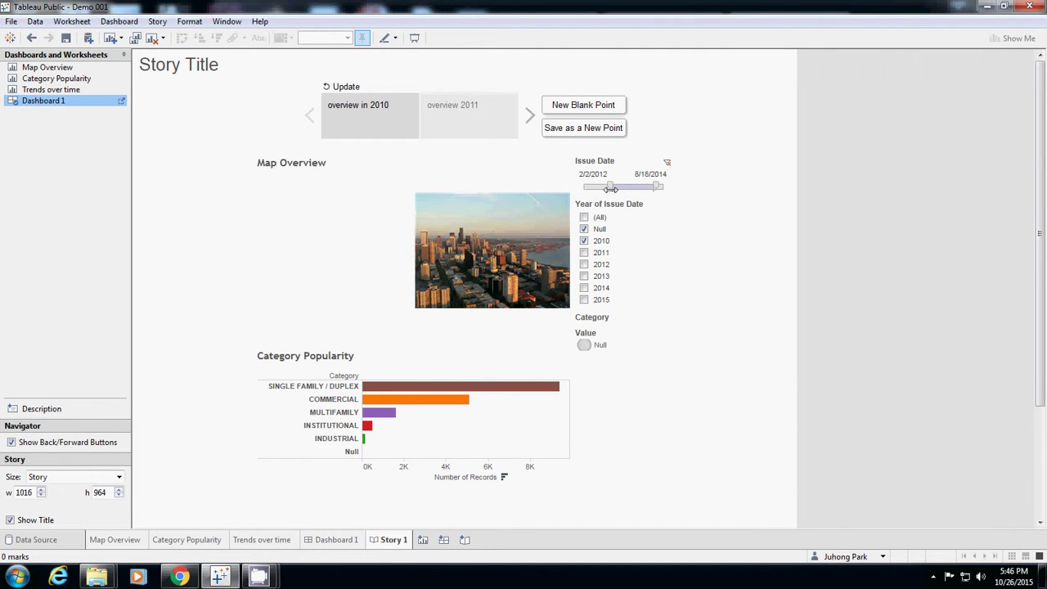
Step: Set the Issue Date range to 4/5/2010–3/19/2012 and update the story point
{"action": "left_click_drag", "start_coordinate": [609, 187], "coordinate": [583, 186]}
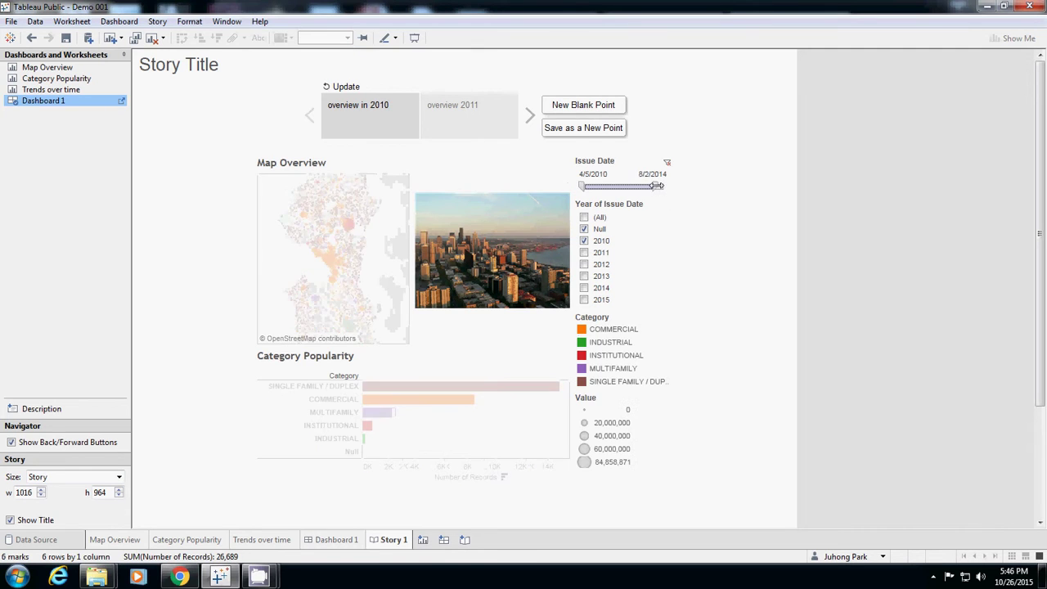
{"action": "left_click_drag", "start_coordinate": [658, 187], "coordinate": [617, 187]}
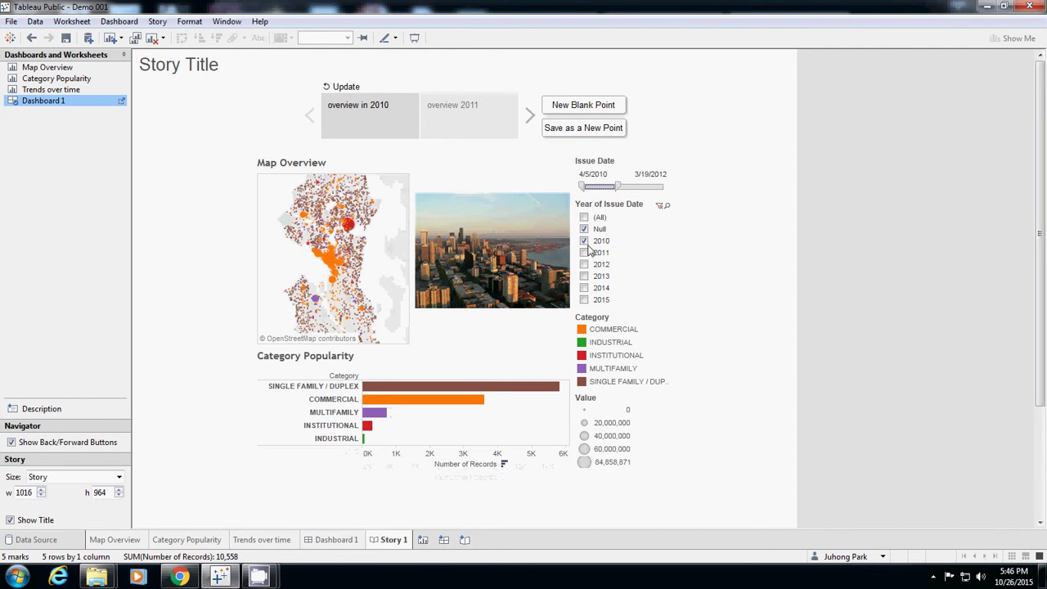
{"action": "mouse_move", "coordinate": [36, 106]}
{"action": "left_click", "coordinate": [344, 89]}
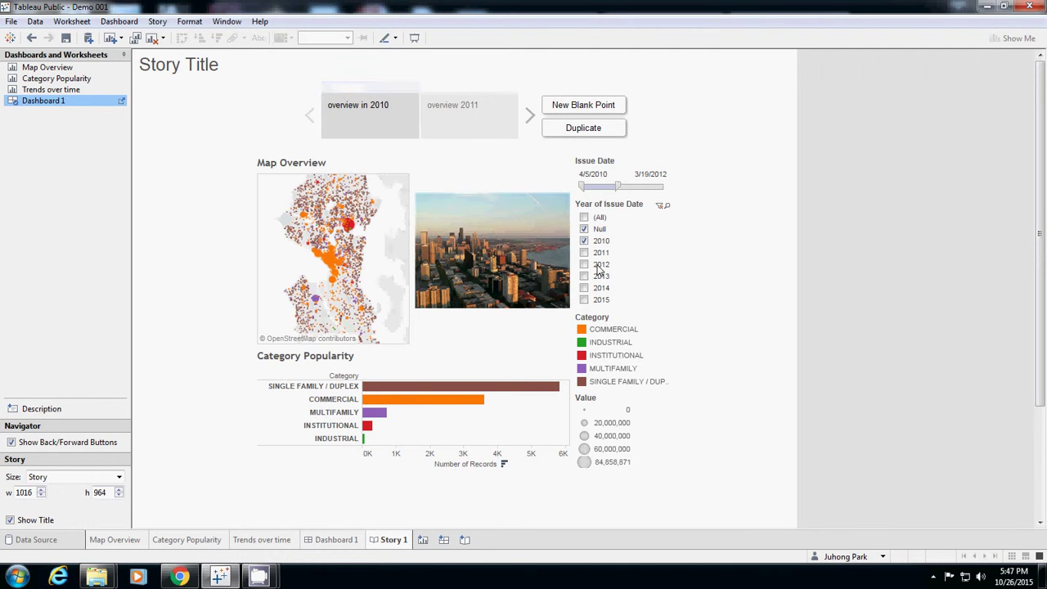
Step: On 'overview 2011', keep only Null, 2010 and 2011 in the Year of Issue Date filter
{"action": "left_click", "coordinate": [455, 122]}
{"action": "left_click", "coordinate": [583, 240]}
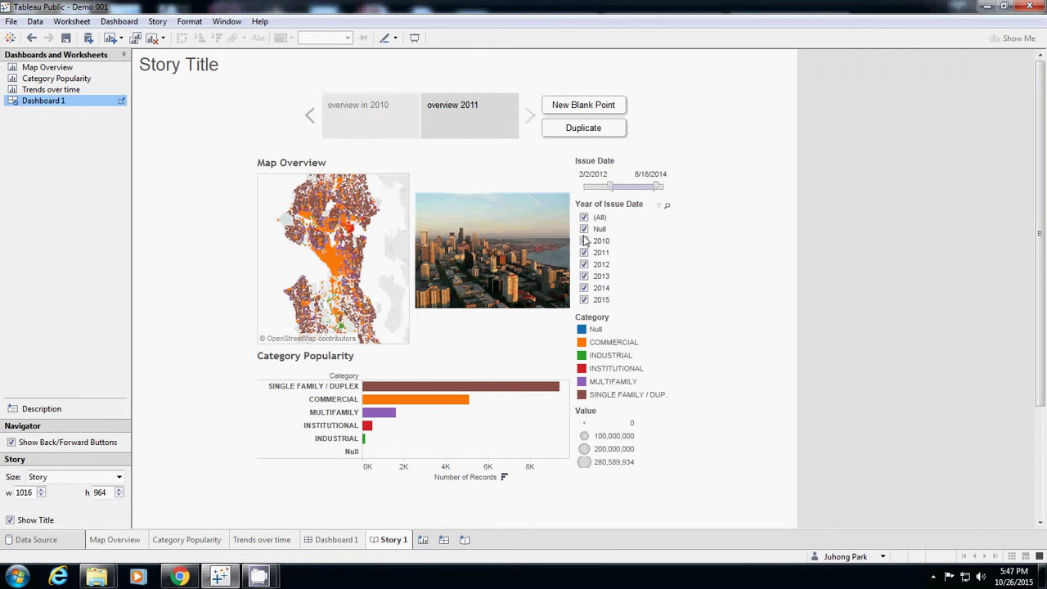
{"action": "left_click", "coordinate": [585, 229]}
{"action": "key", "text": "ctrl+z"}
{"action": "key", "text": "ctrl+z"}
{"action": "left_click", "coordinate": [584, 265]}
{"action": "left_click", "coordinate": [584, 276]}
{"action": "left_click", "coordinate": [584, 300]}
{"action": "left_click", "coordinate": [584, 288]}
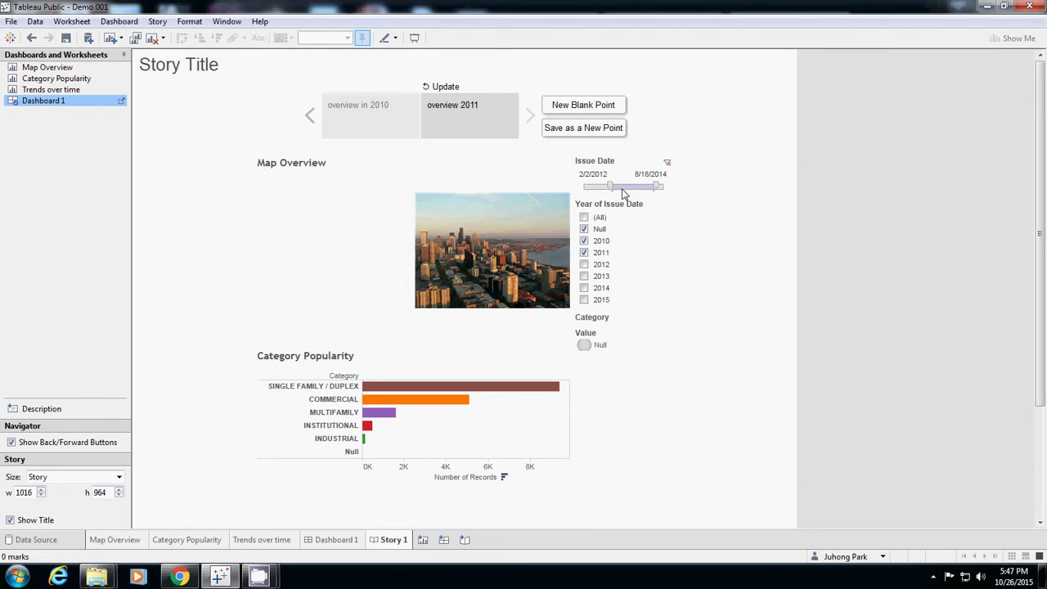
Step: Set the Issue Date range to 4/20/2010–12/2/2012 and update the story point
{"action": "left_click_drag", "start_coordinate": [609, 186], "coordinate": [594, 185]}
{"action": "left_click_drag", "start_coordinate": [659, 186], "coordinate": [580, 187]}
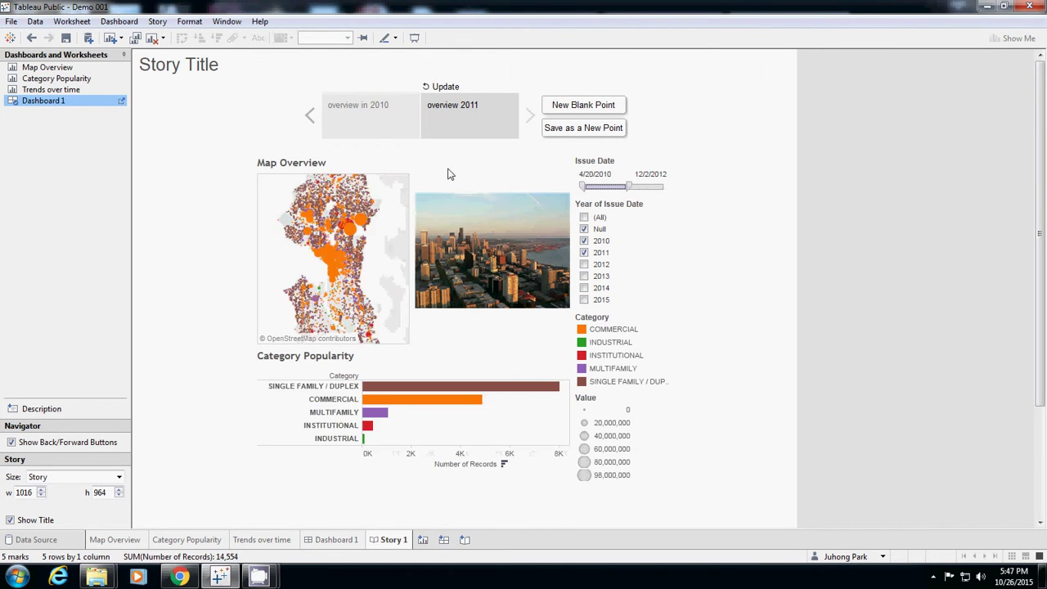
{"action": "left_click", "coordinate": [440, 89]}
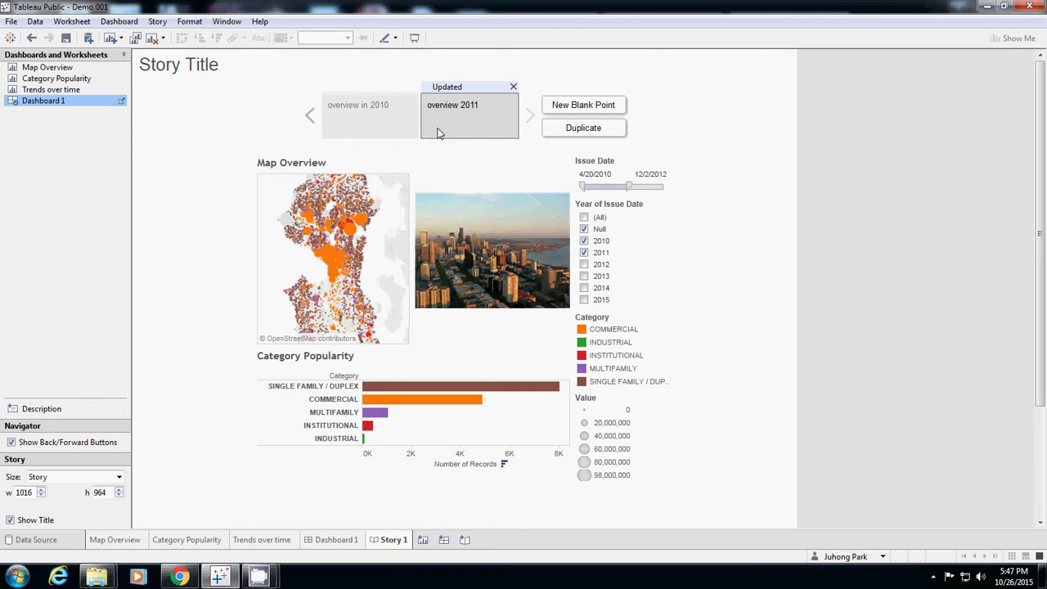
{"action": "left_click", "coordinate": [347, 126]}
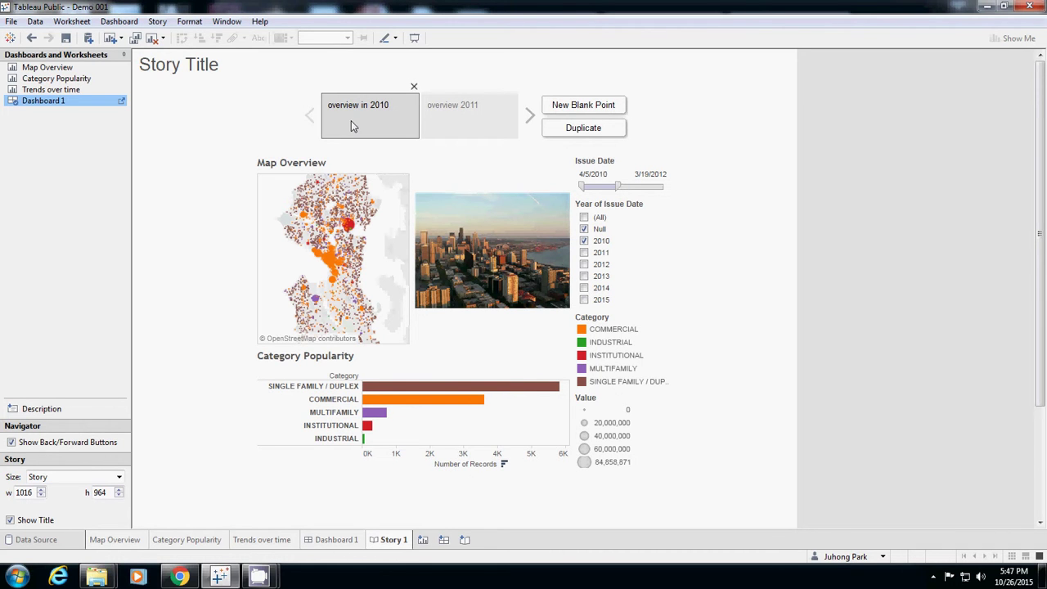
{"action": "left_click", "coordinate": [458, 130]}
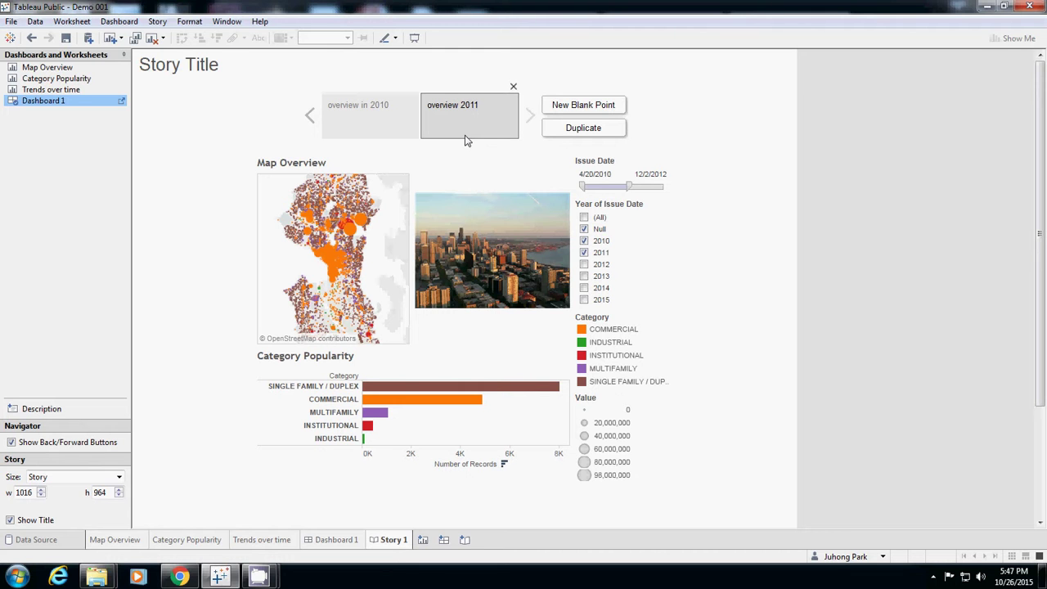
Step: Add the Trends over time sheet to Story 1 as a new third point
{"action": "left_click", "coordinate": [45, 90]}
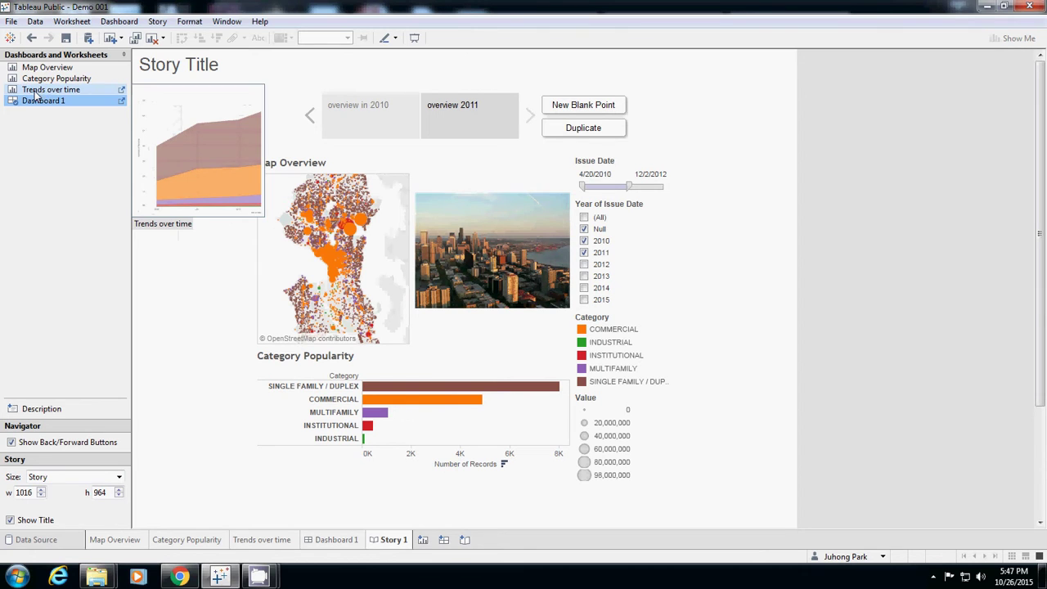
{"action": "mouse_move", "coordinate": [35, 94]}
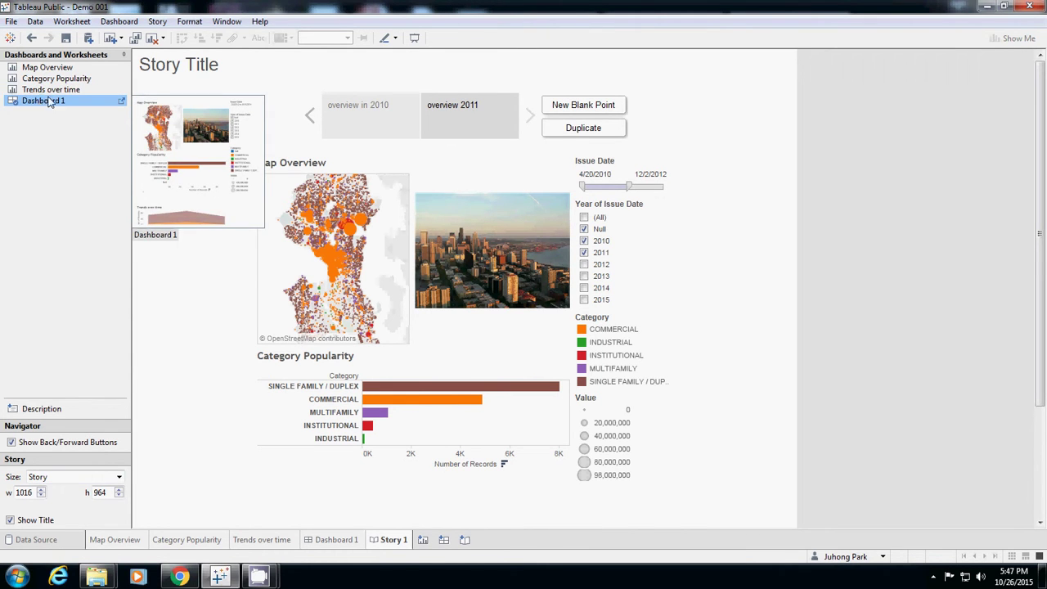
{"action": "mouse_move", "coordinate": [36, 95]}
{"action": "left_mouse_down"}
{"action": "mouse_move", "coordinate": [424, 90]}
{"action": "mouse_move", "coordinate": [577, 129]}
{"action": "left_mouse_up"}
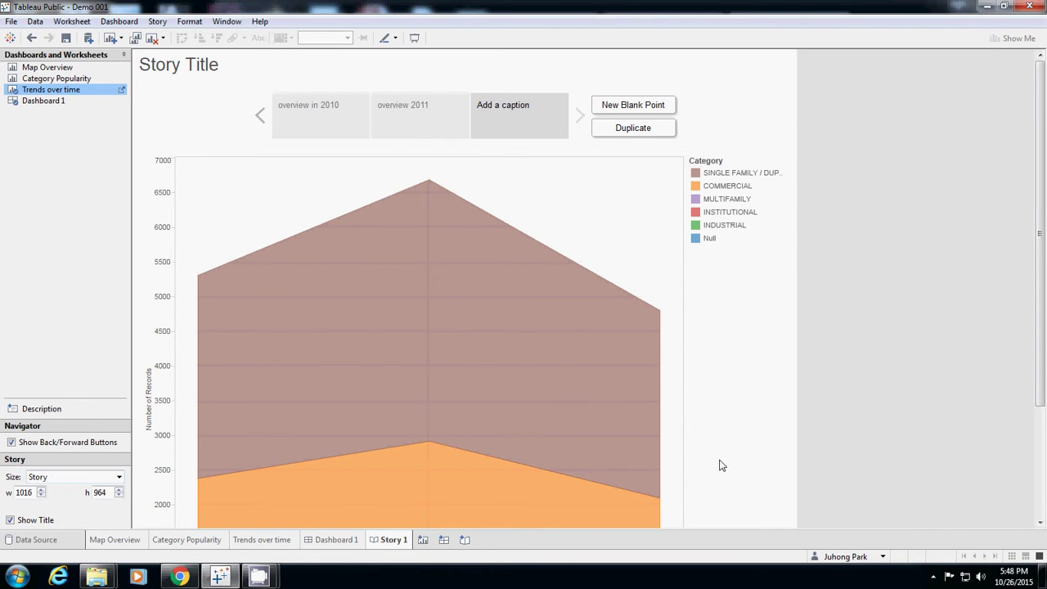
{"action": "left_click", "coordinate": [119, 477]}
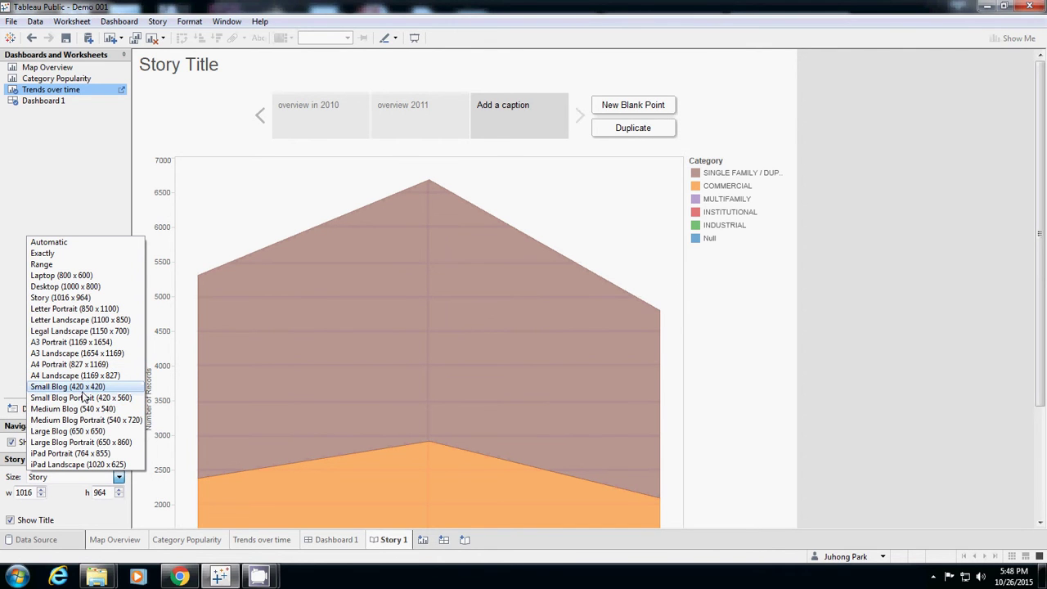
Step: Set the story size to Letter Landscape (1100 × 850)
{"action": "left_click", "coordinate": [82, 320]}
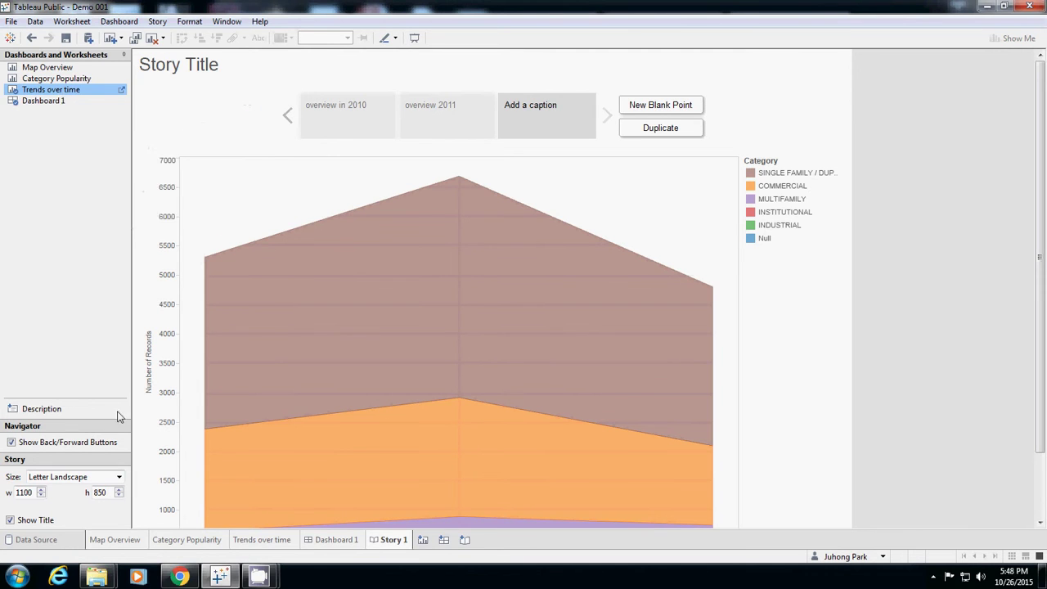
Step: Open the Trends over time worksheet
{"action": "left_click", "coordinate": [264, 540]}
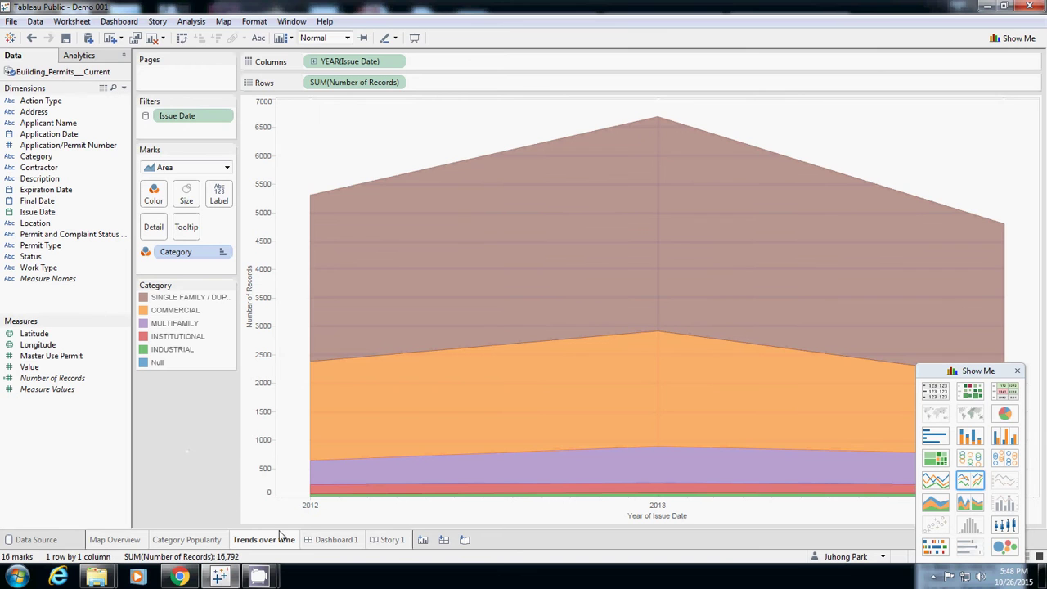
Step: Check Dashboard 1's size choices, then view the overview 2011 point in Story 1
{"action": "left_click", "coordinate": [334, 541]}
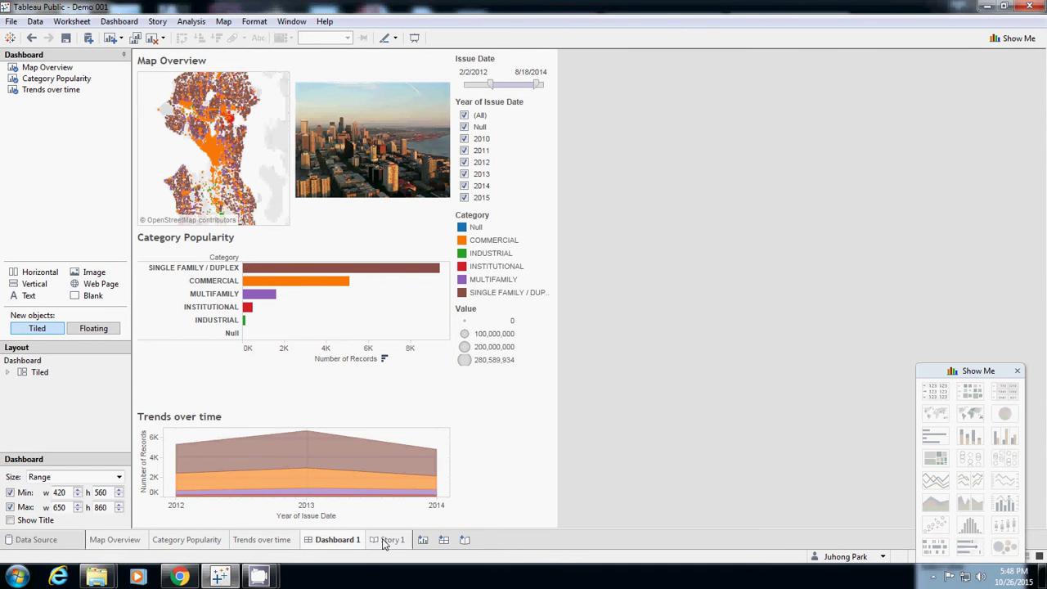
{"action": "left_click", "coordinate": [119, 478]}
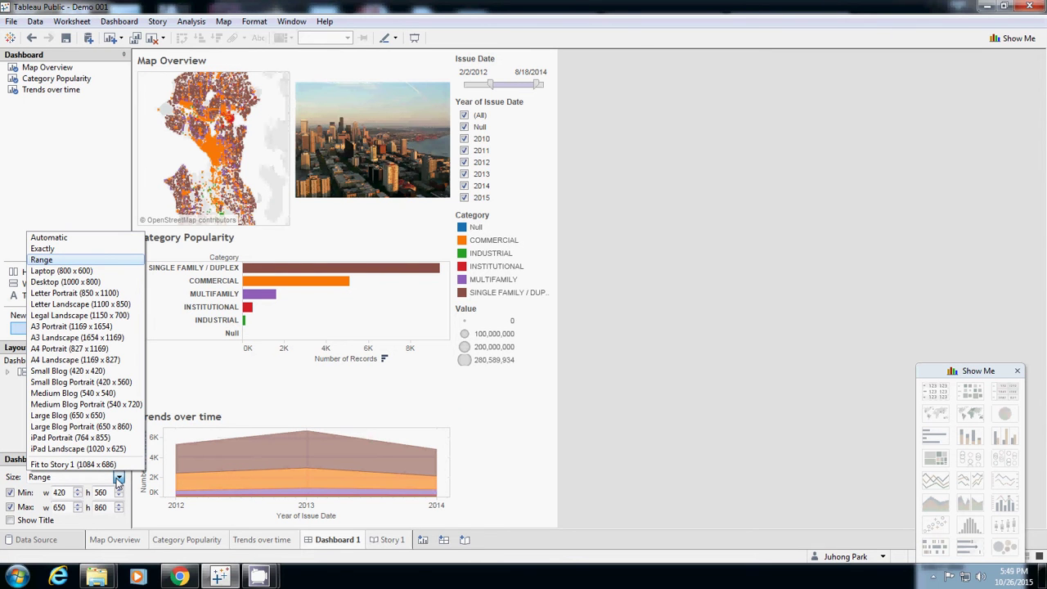
{"action": "left_click", "coordinate": [392, 543]}
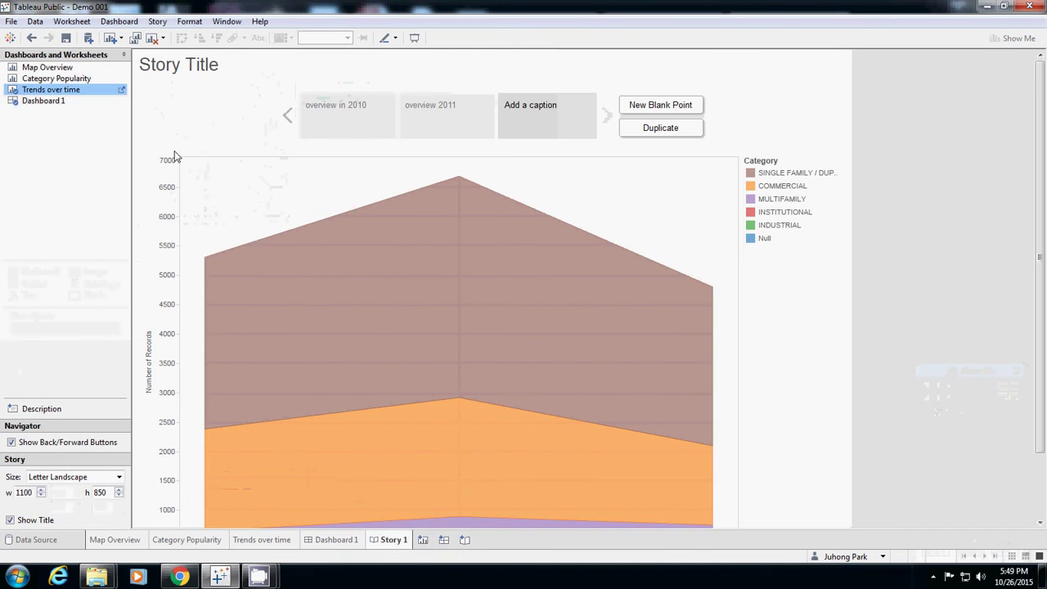
{"action": "left_click", "coordinate": [427, 107]}
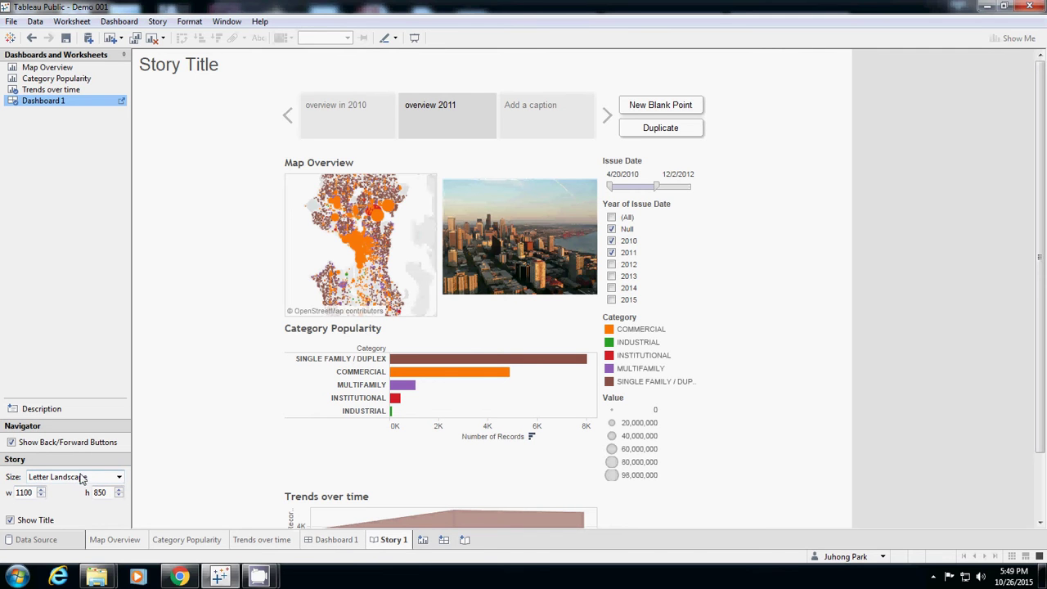
Step: Size Dashboard 1 to Fit to Story 1 (1084 × 686) and review it in the story
{"action": "left_click", "coordinate": [333, 541]}
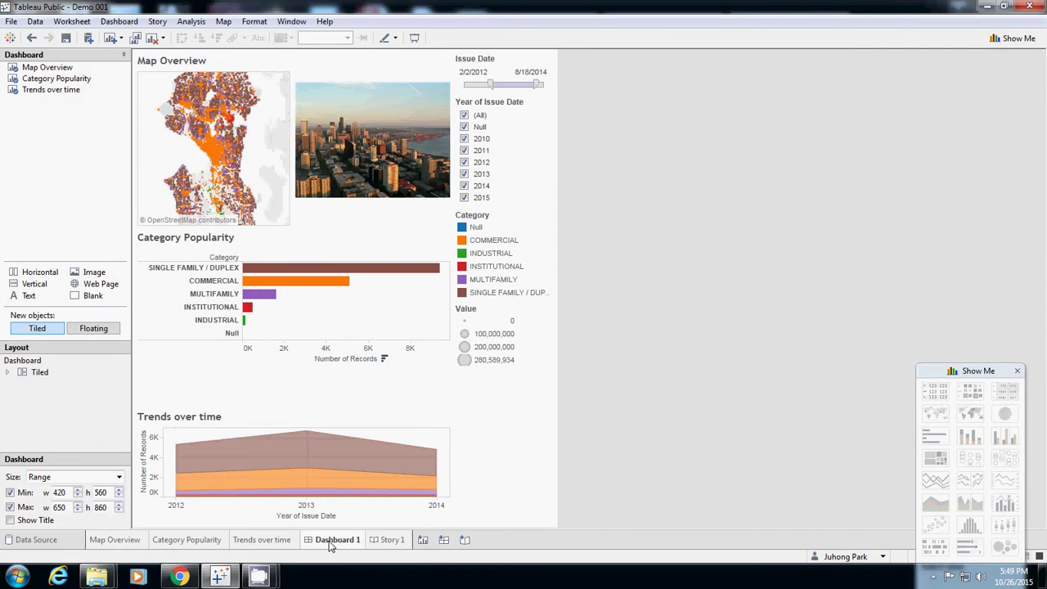
{"action": "left_click", "coordinate": [59, 483]}
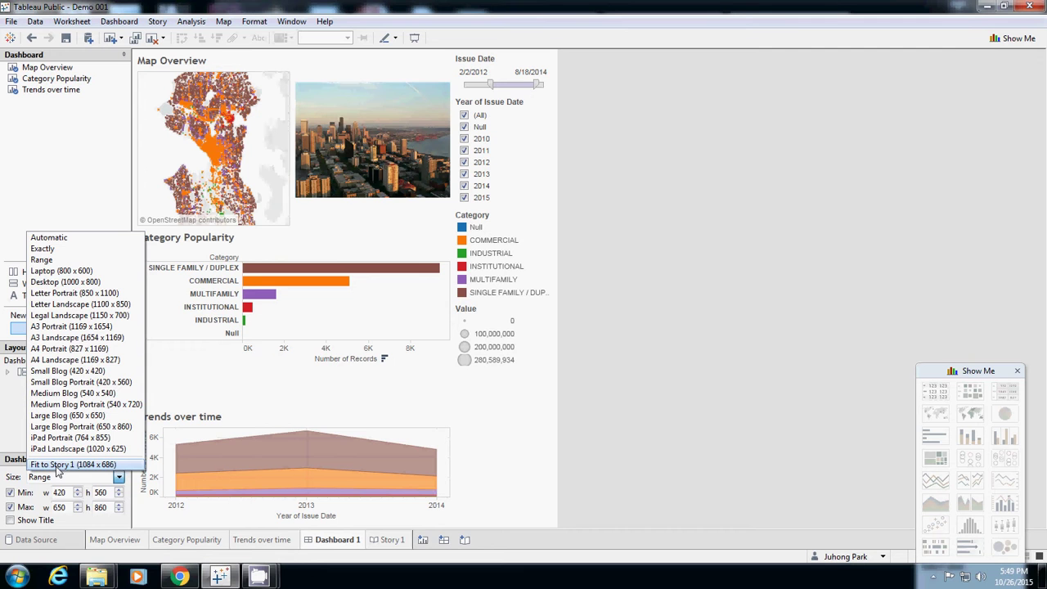
{"action": "left_click", "coordinate": [56, 465]}
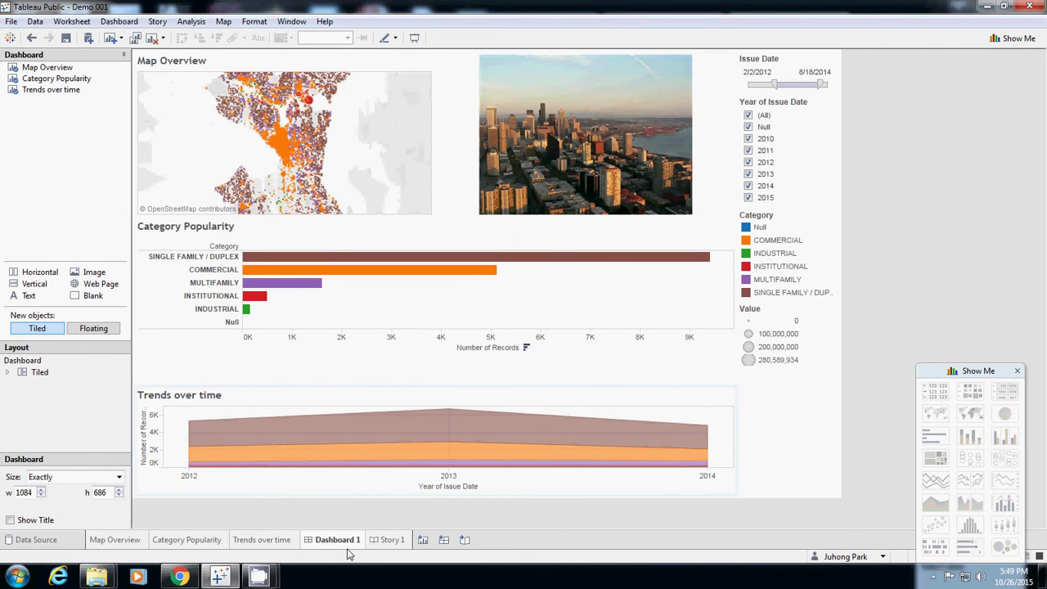
{"action": "left_click", "coordinate": [379, 543]}
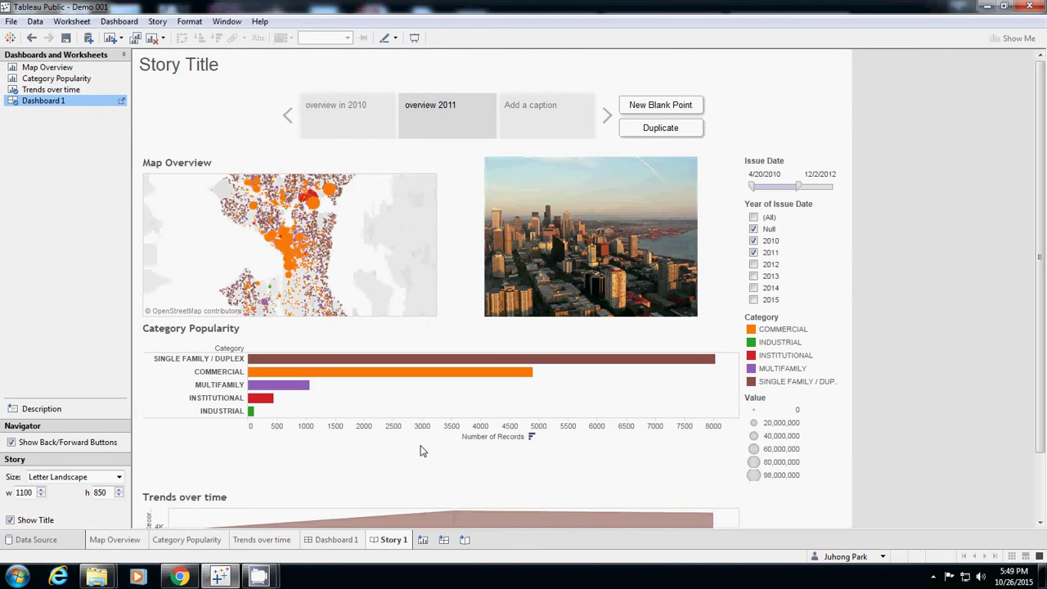
{"action": "left_click_drag", "start_coordinate": [1041, 373], "coordinate": [1044, 468]}
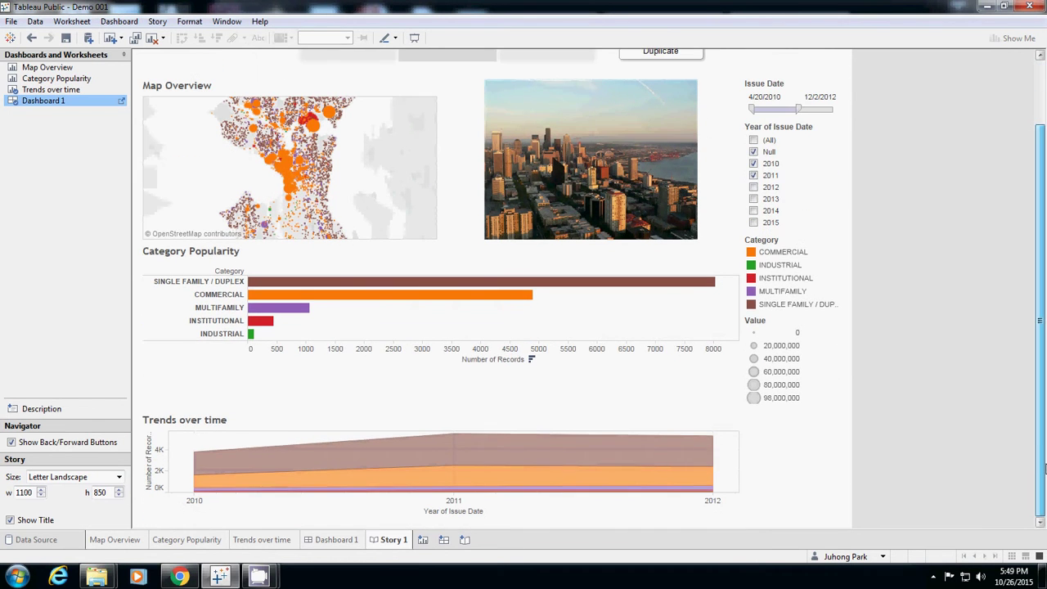
{"action": "scroll", "coordinate": [1044, 466], "scroll_direction": "up", "scroll_amount": 2}
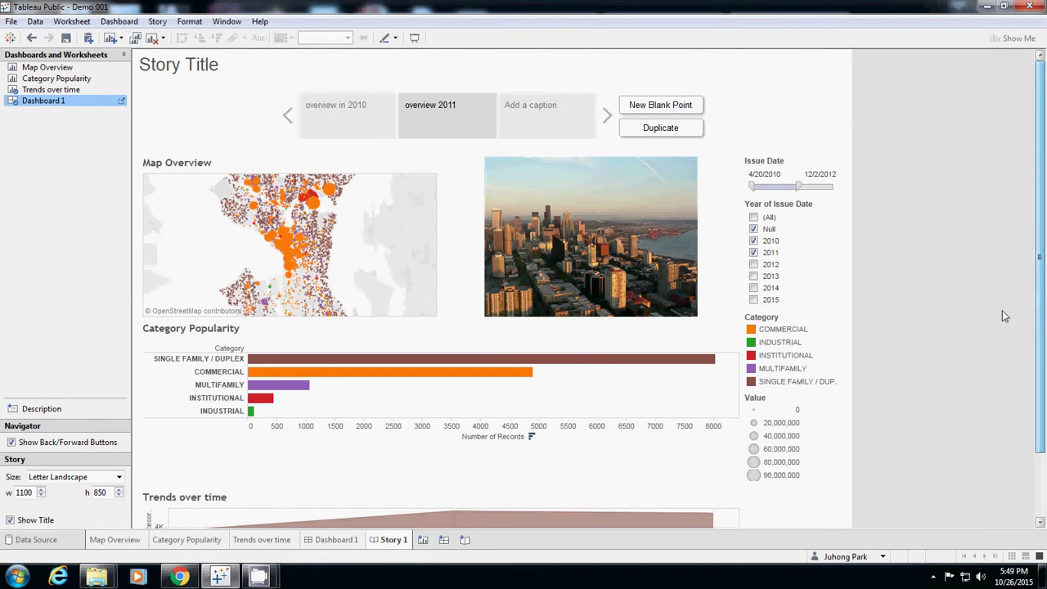
Step: Reopen Dashboard 1's size list and close it without changes
{"action": "left_click", "coordinate": [336, 540]}
{"action": "left_click", "coordinate": [66, 479]}
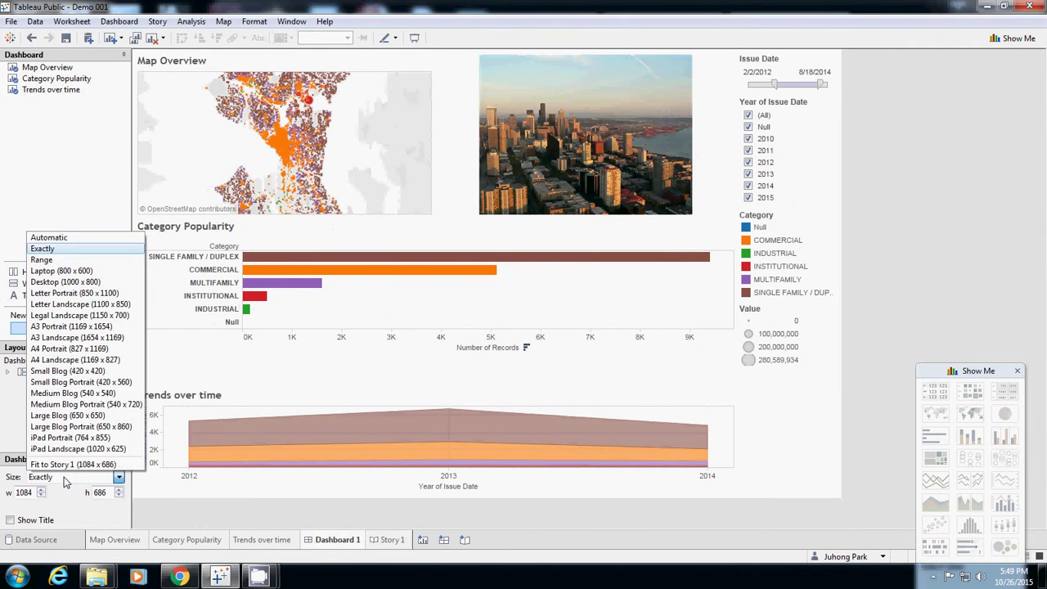
{"action": "left_click", "coordinate": [503, 495]}
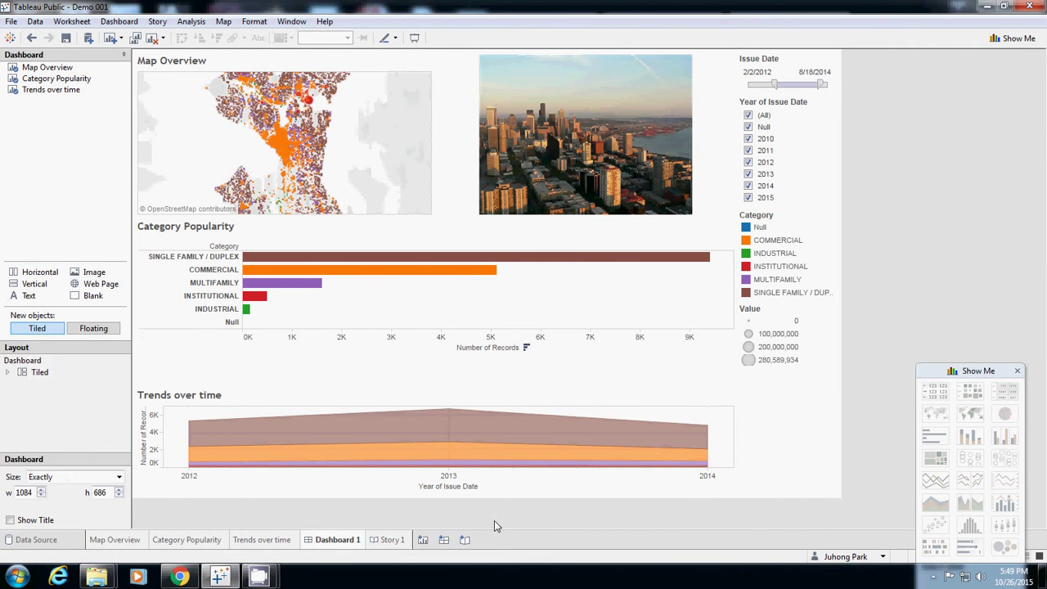
Step: Add a blank Story 2, then in Story 1 toggle Show Title and keep the default 'Story Title'
{"action": "left_click", "coordinate": [464, 540]}
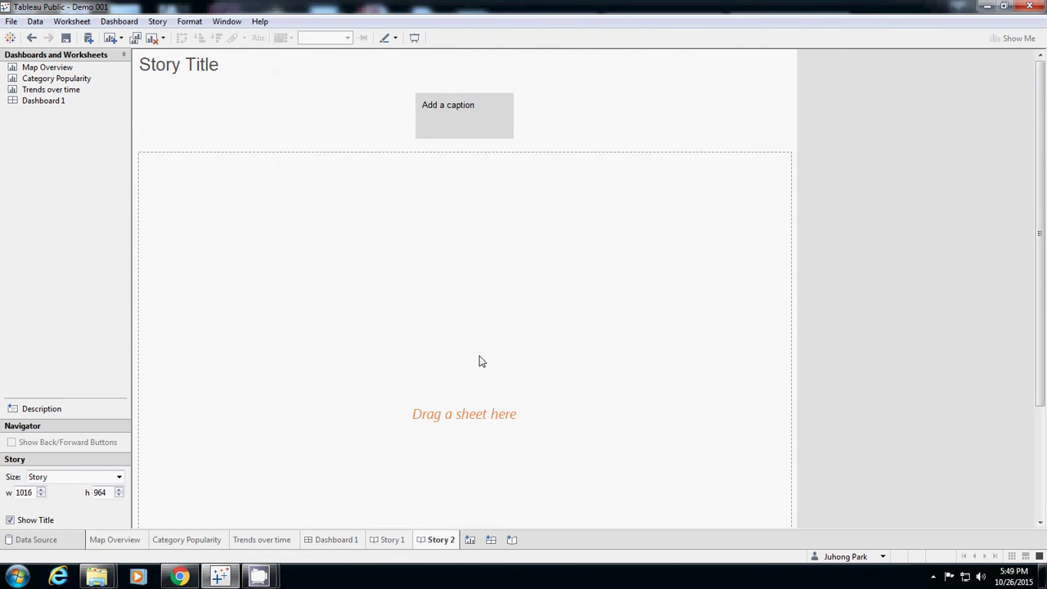
{"action": "left_click", "coordinate": [398, 539]}
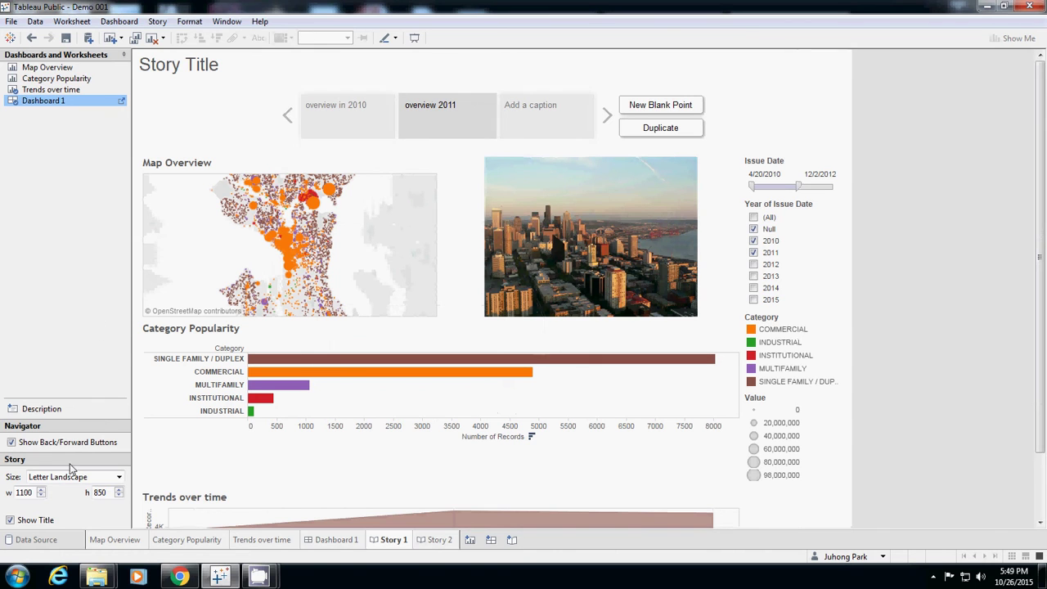
{"action": "left_click", "coordinate": [22, 524]}
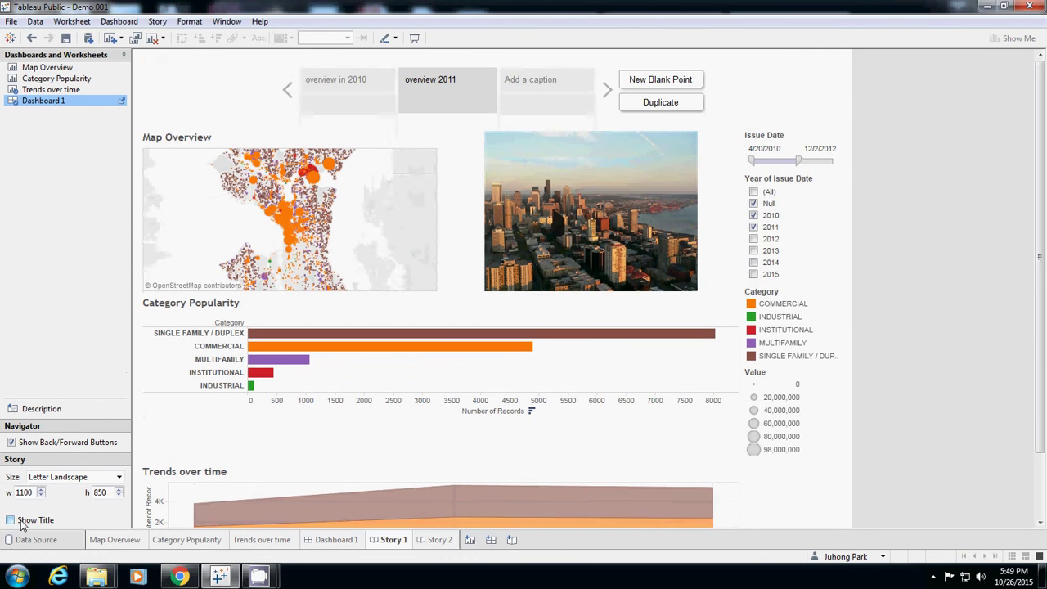
{"action": "left_click", "coordinate": [25, 524]}
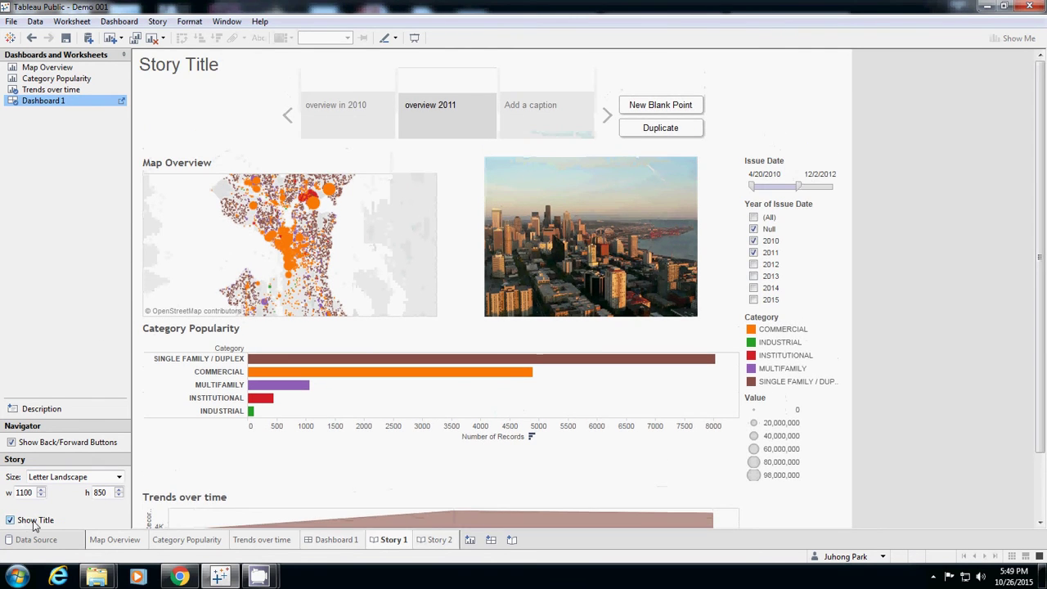
{"action": "double_click", "coordinate": [169, 72]}
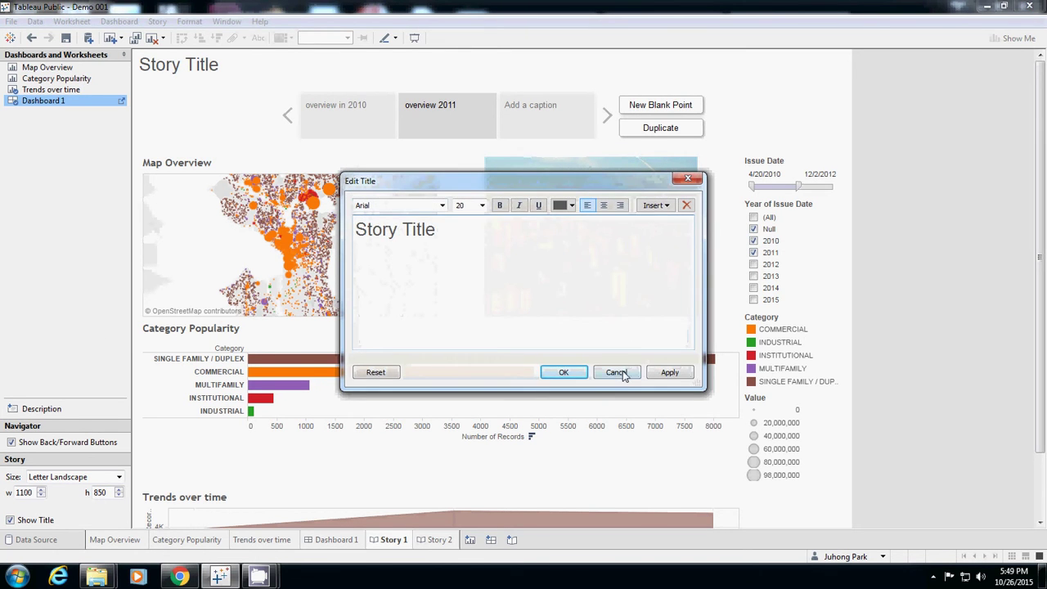
{"action": "left_click", "coordinate": [616, 373]}
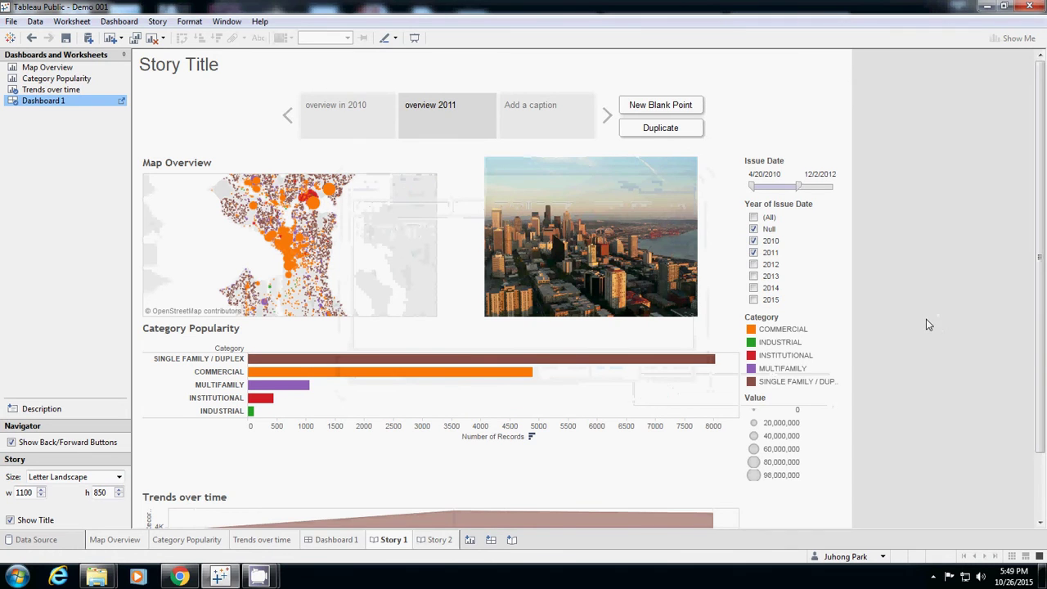
{"action": "scroll", "coordinate": [926, 319], "scroll_direction": "down", "scroll_amount": 3}
Step: Highlight only COMMERCIAL in the Category legend on 'overview in 2010' and update the point
{"action": "scroll", "coordinate": [930, 327], "scroll_direction": "up", "scroll_amount": 1}
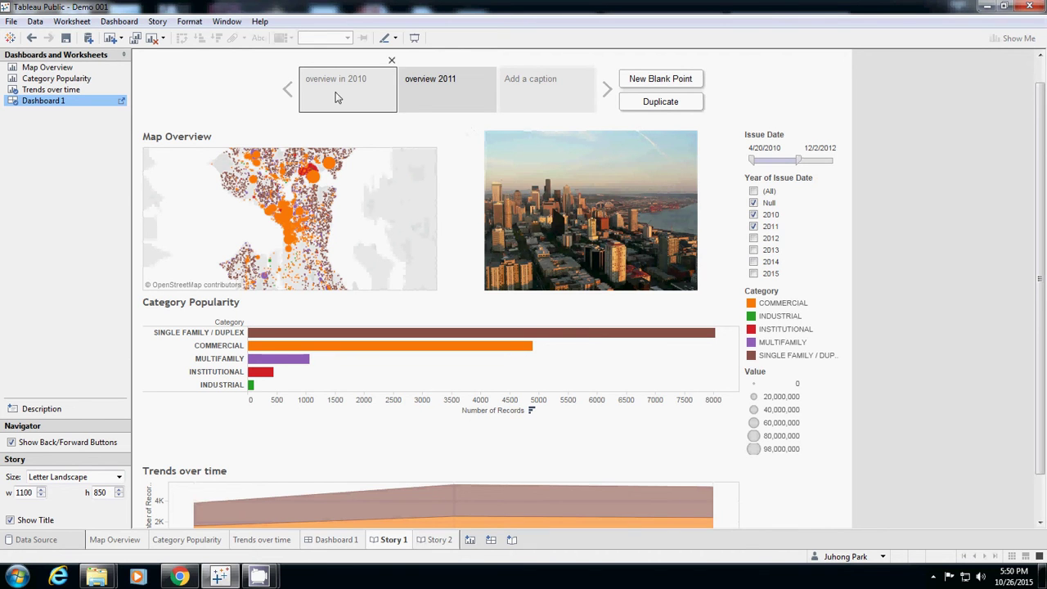
{"action": "double_click", "coordinate": [360, 93]}
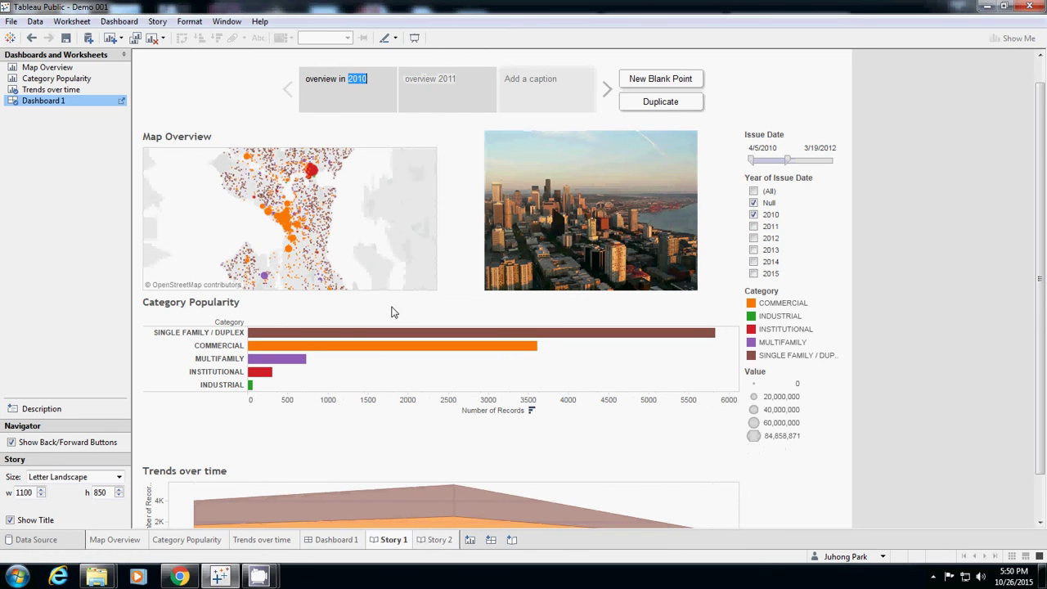
{"action": "left_click", "coordinate": [790, 305]}
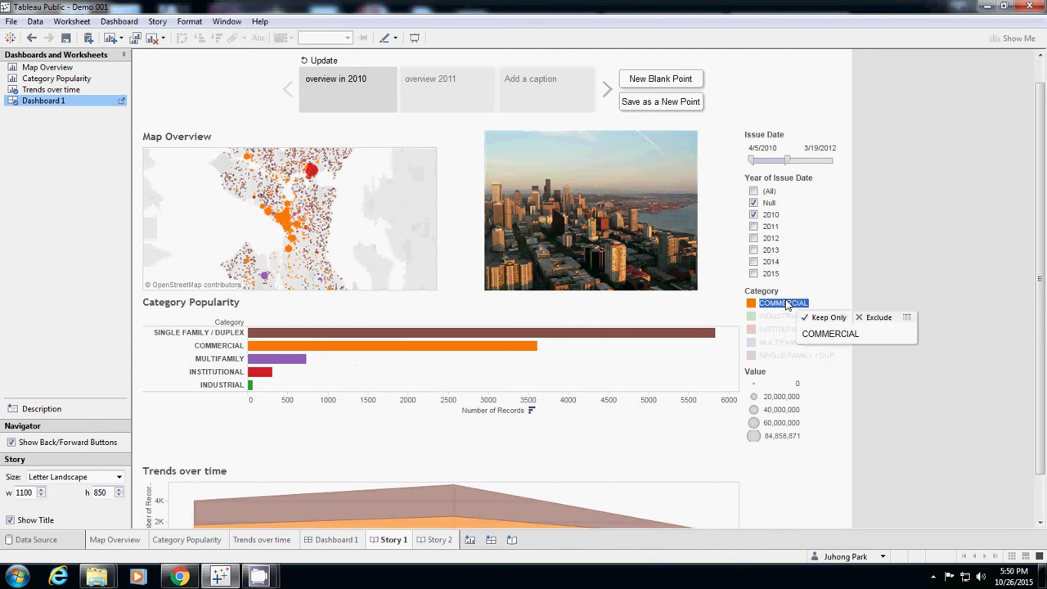
{"action": "scroll", "coordinate": [885, 361], "scroll_direction": "down", "scroll_amount": 2}
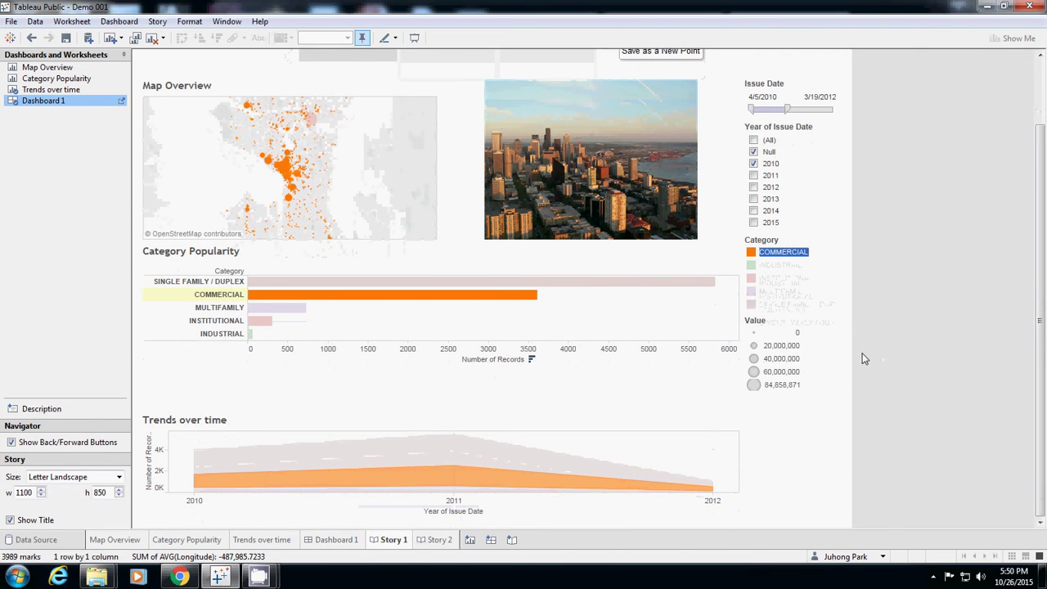
{"action": "scroll", "coordinate": [864, 358], "scroll_direction": "up", "scroll_amount": 3}
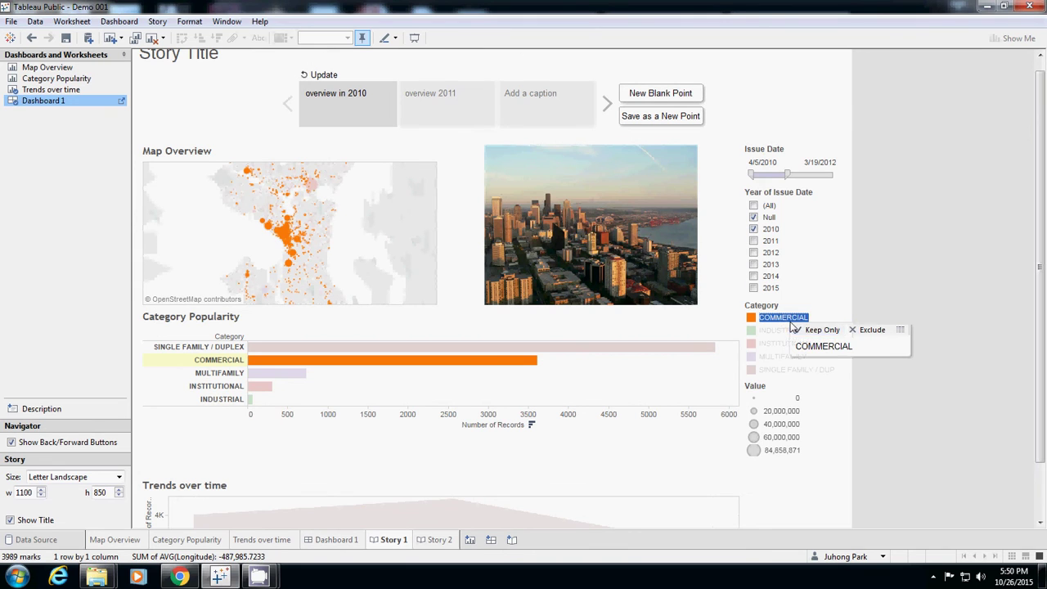
{"action": "left_click", "coordinate": [323, 75]}
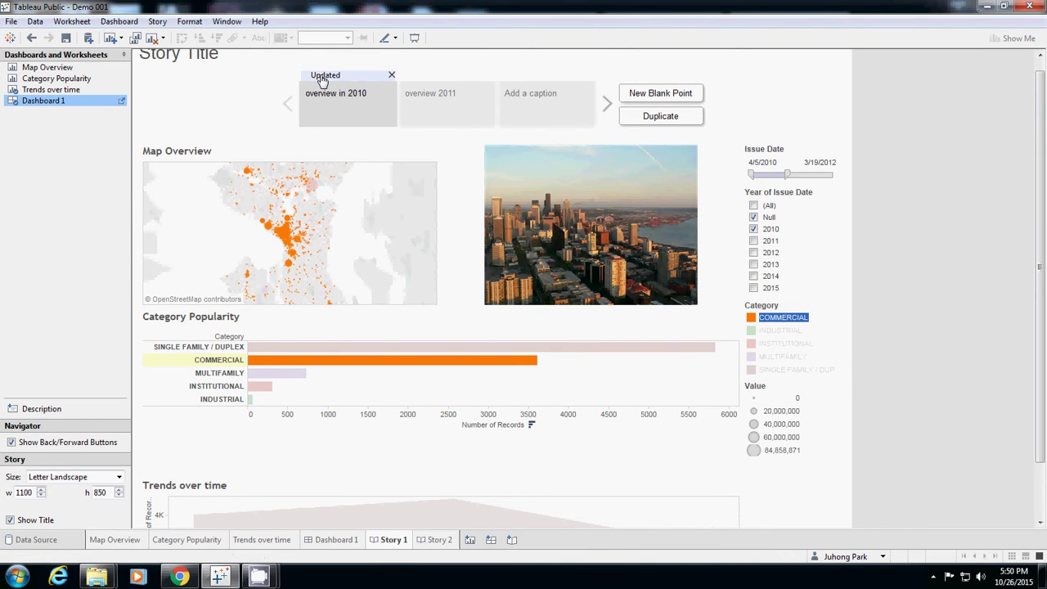
Step: Highlight only COMMERCIAL in the 'overview 2011' story point and update it
{"action": "left_click", "coordinate": [456, 120]}
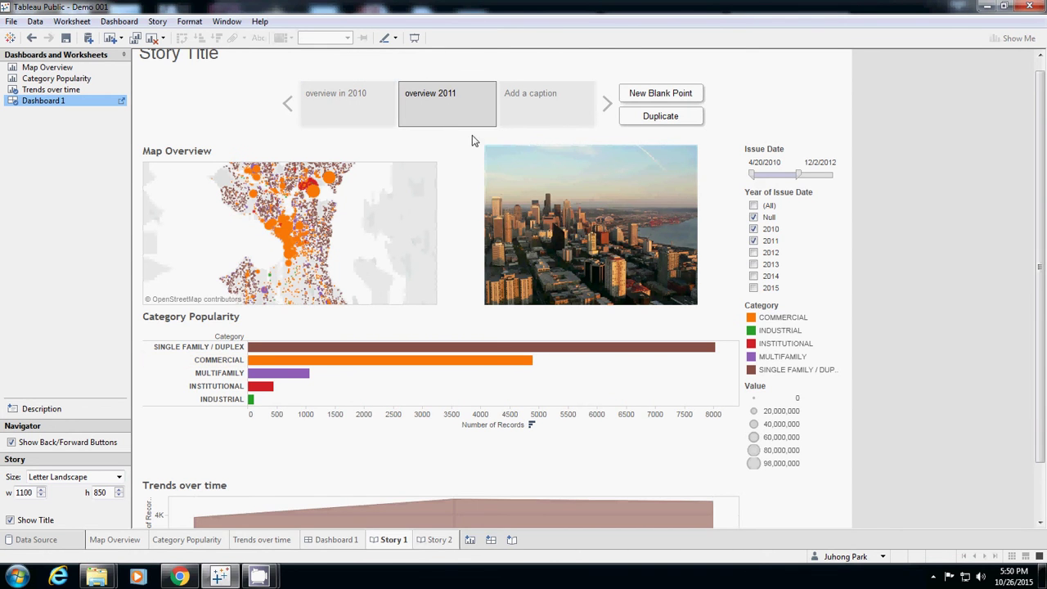
{"action": "left_click", "coordinate": [783, 319]}
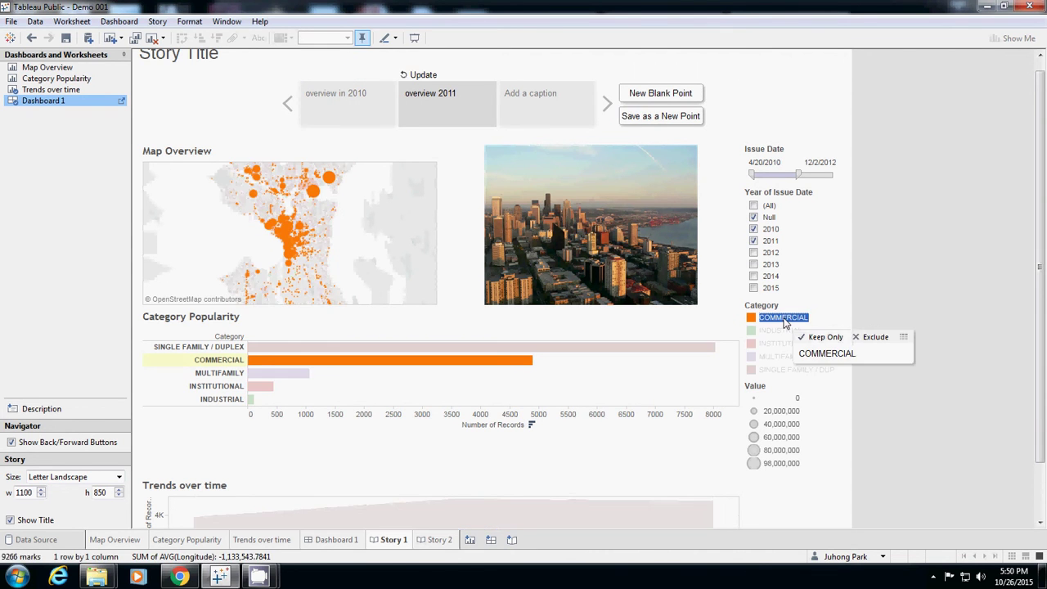
{"action": "left_click", "coordinate": [421, 75]}
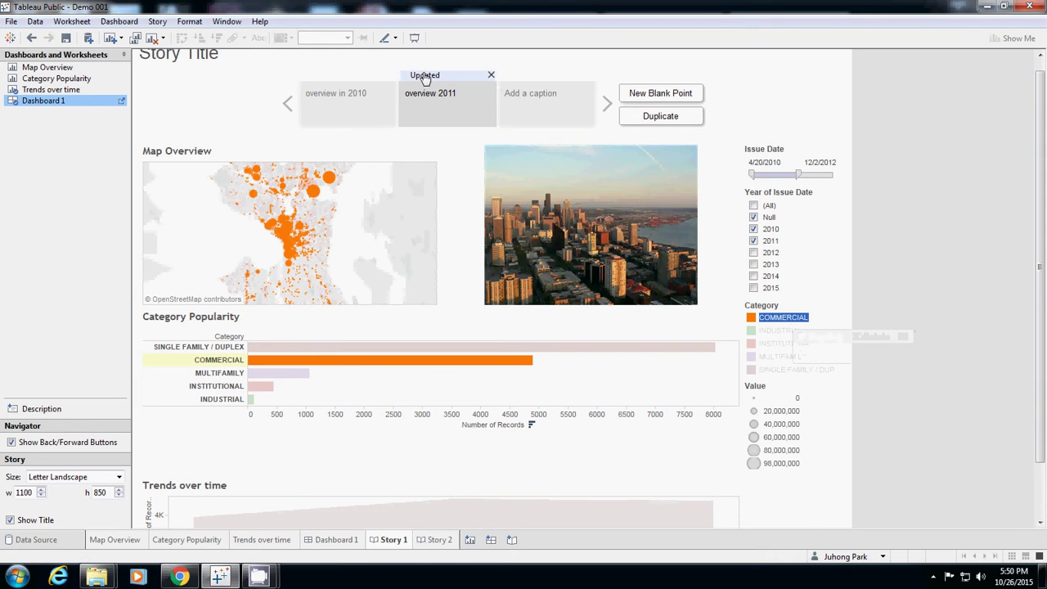
Step: Switch between 'overview in 2010' and 'overview 2011' to compare their COMMERCIAL highlights
{"action": "left_click", "coordinate": [342, 107]}
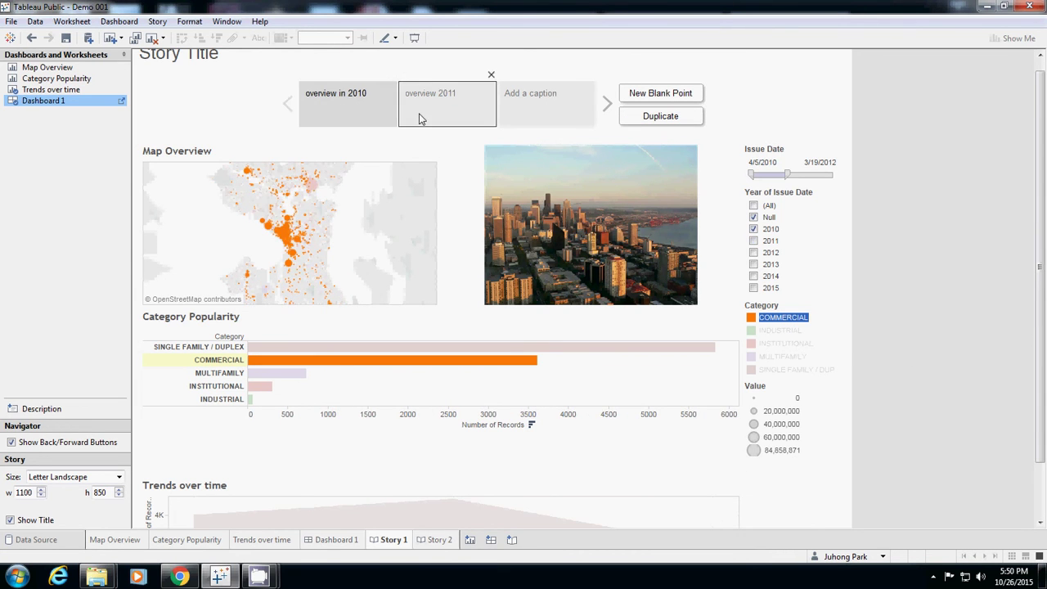
{"action": "left_click", "coordinate": [419, 113]}
{"action": "left_click", "coordinate": [347, 117]}
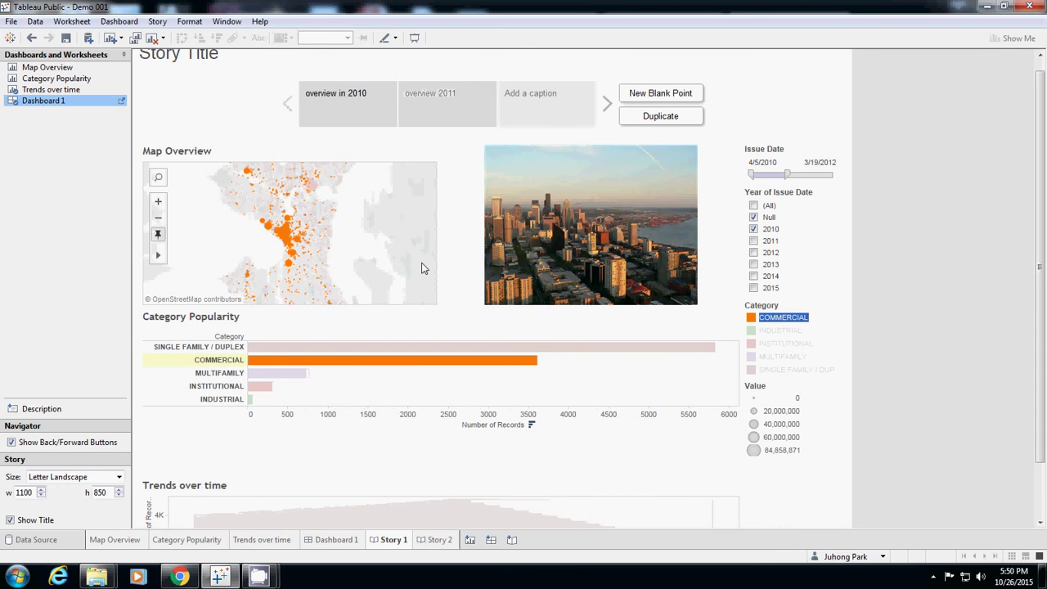
{"action": "scroll", "coordinate": [1044, 370], "scroll_direction": "down", "scroll_amount": 2}
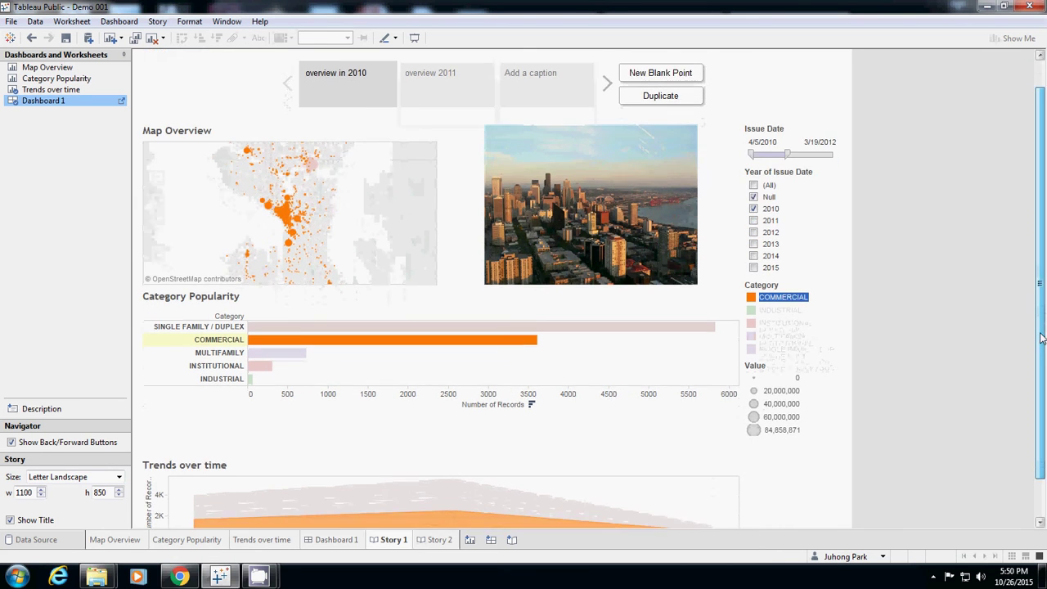
{"action": "mouse_move", "coordinate": [450, 442]}
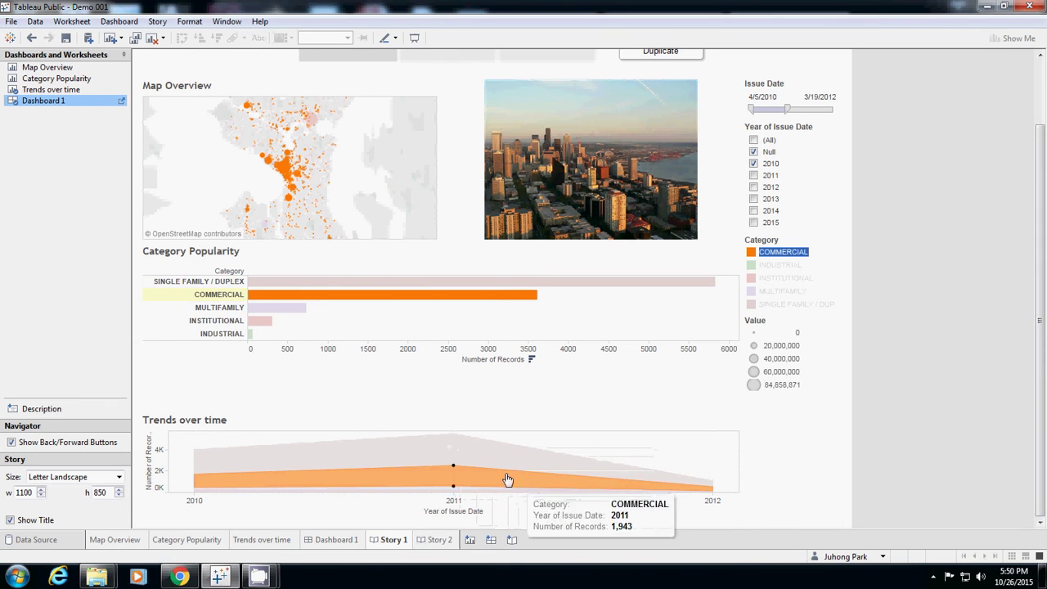
{"action": "mouse_move", "coordinate": [677, 474]}
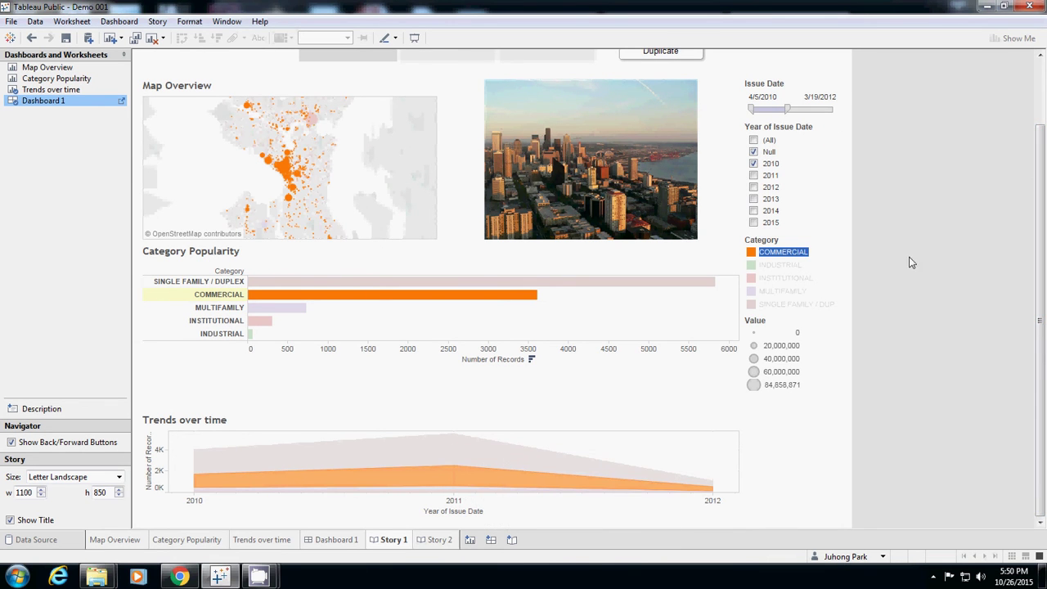
{"action": "left_click_drag", "start_coordinate": [1040, 330], "coordinate": [1007, 253]}
Step: Show 'overview 2011' and scroll to inspect its COMMERCIAL-highlighted Trends over time chart
{"action": "left_click", "coordinate": [441, 106]}
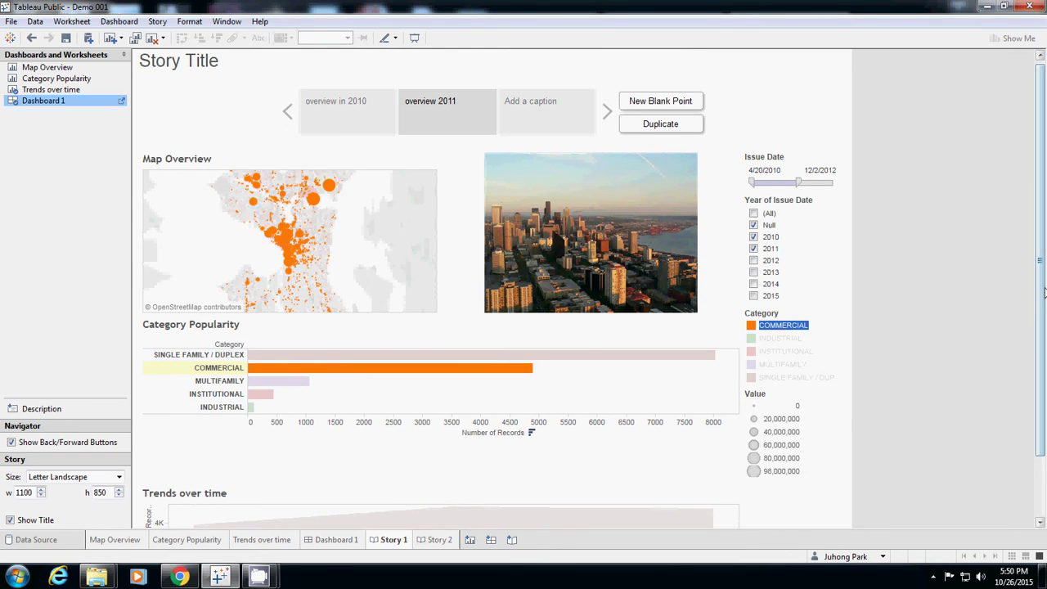
{"action": "left_click_drag", "start_coordinate": [1041, 346], "coordinate": [1045, 407]}
{"action": "mouse_move", "coordinate": [713, 441]}
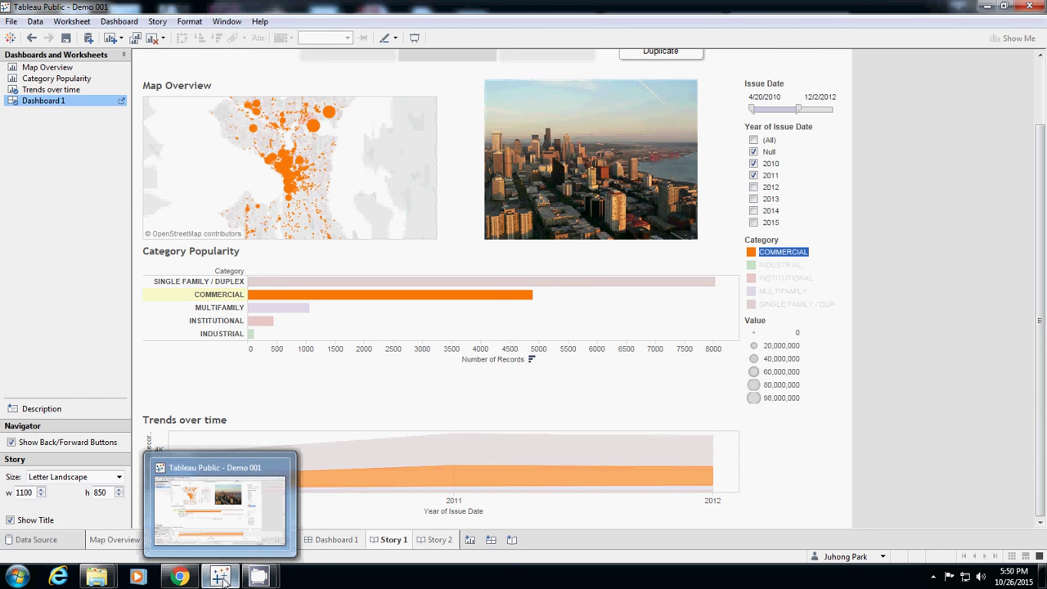
{"action": "mouse_move", "coordinate": [258, 579]}
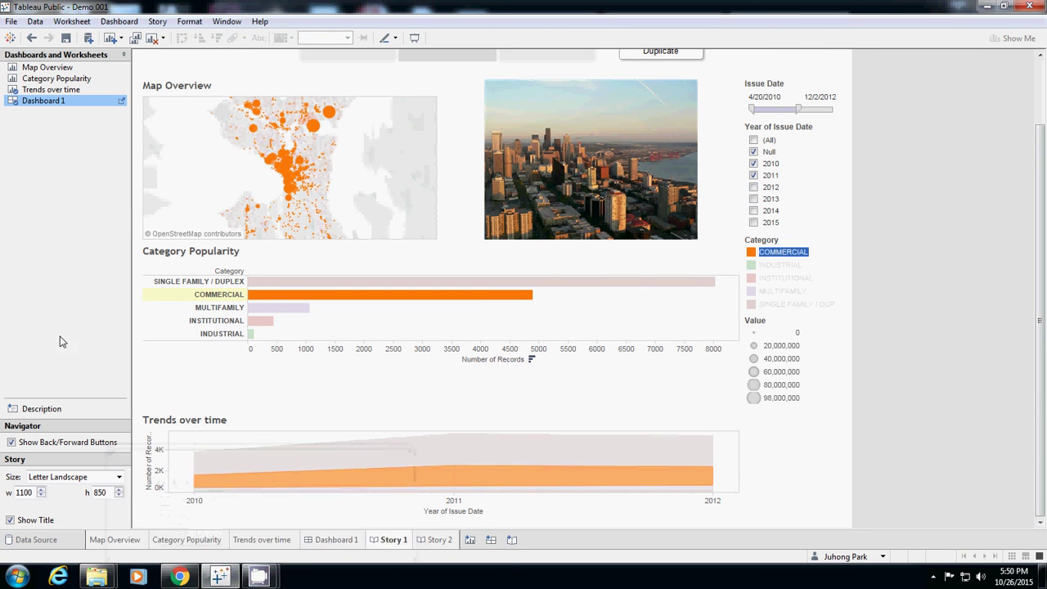